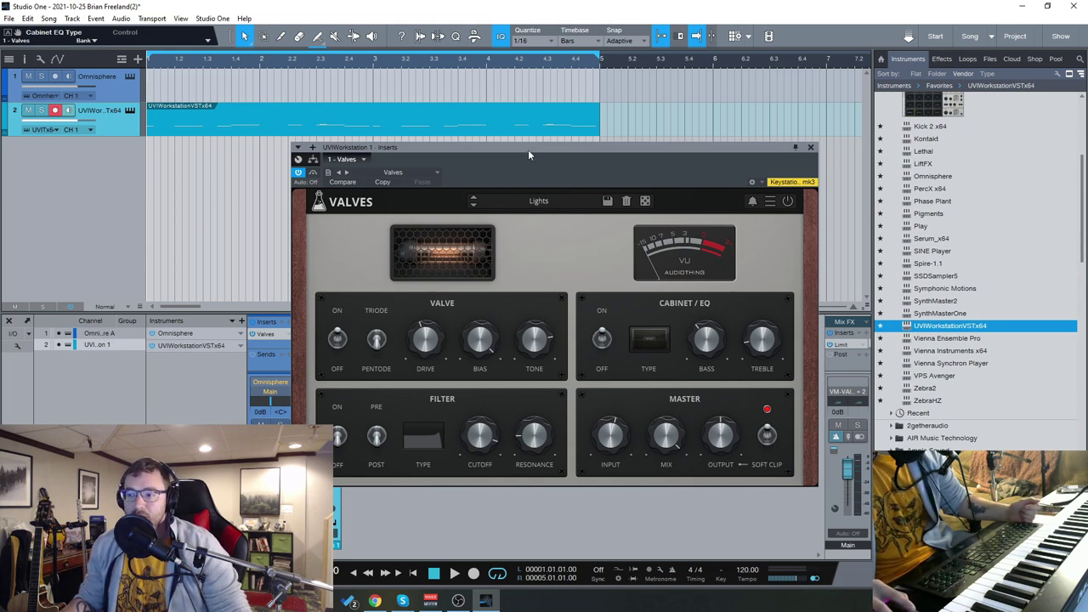
Lower the Drive in the Valve section of the Valves plugin to 0.2 dB.
{"action": "left_click_drag", "start_coordinate": [528, 150], "coordinate": [507, 143]}
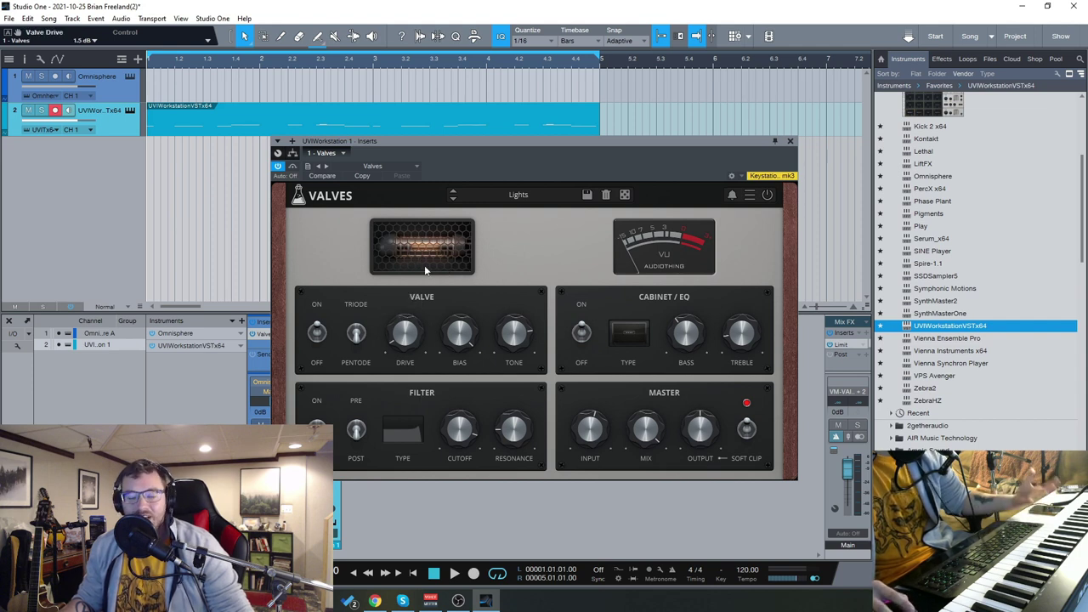
{"action": "left_click_drag", "start_coordinate": [407, 342], "coordinate": [420, 374]}
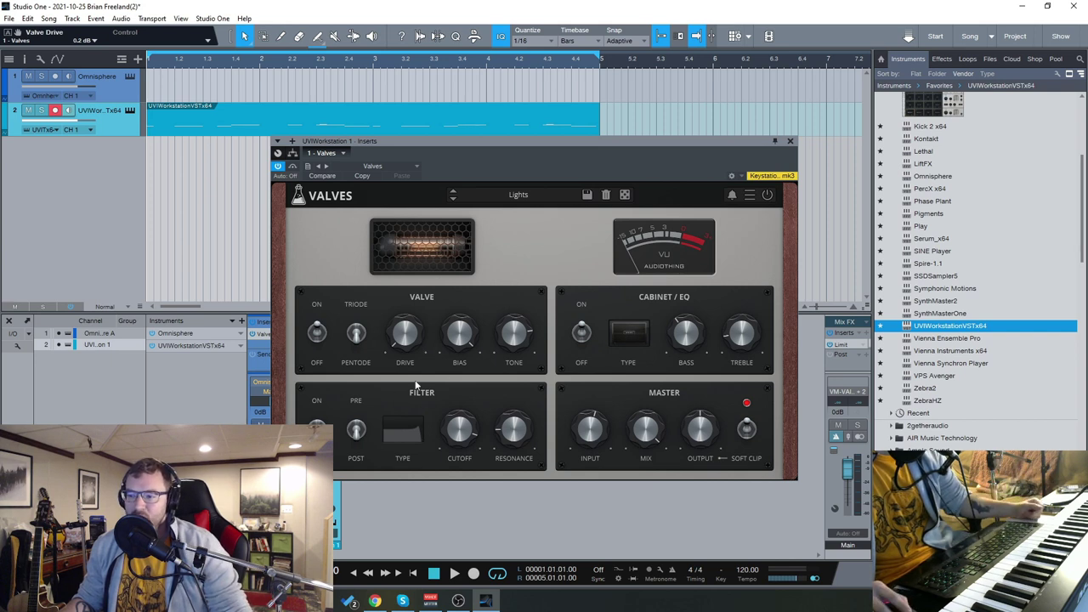
Move the Valves window clear of the mixer channels and play the UVIWorkstation loop with Valves bypassed.
{"action": "left_click_drag", "start_coordinate": [658, 149], "coordinate": [652, 130]}
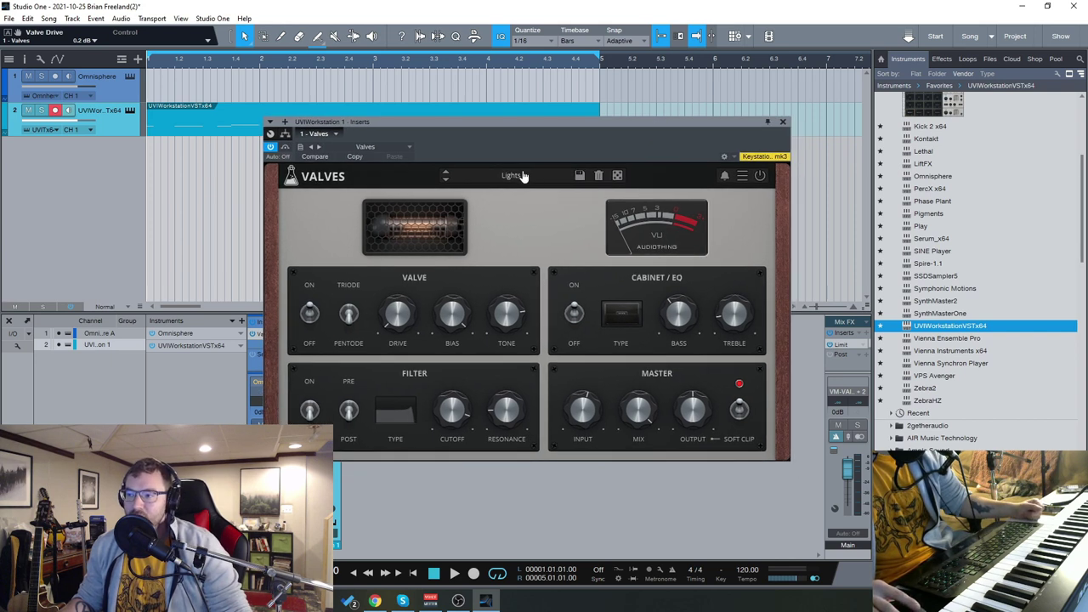
{"action": "left_click", "coordinate": [523, 176]}
{"action": "left_click", "coordinate": [555, 124]}
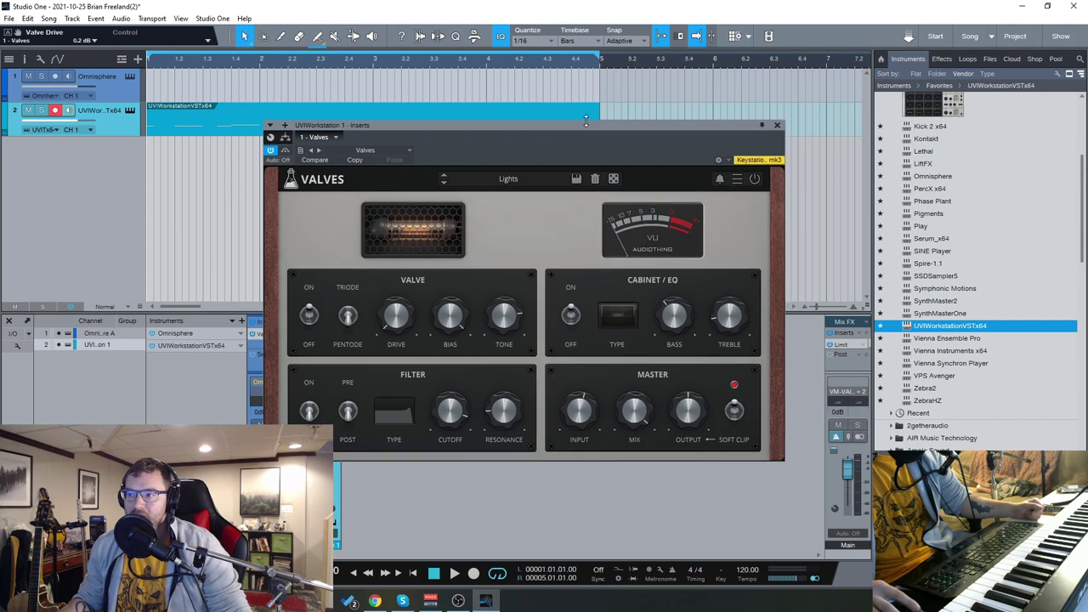
{"action": "left_click_drag", "start_coordinate": [589, 123], "coordinate": [611, 147]}
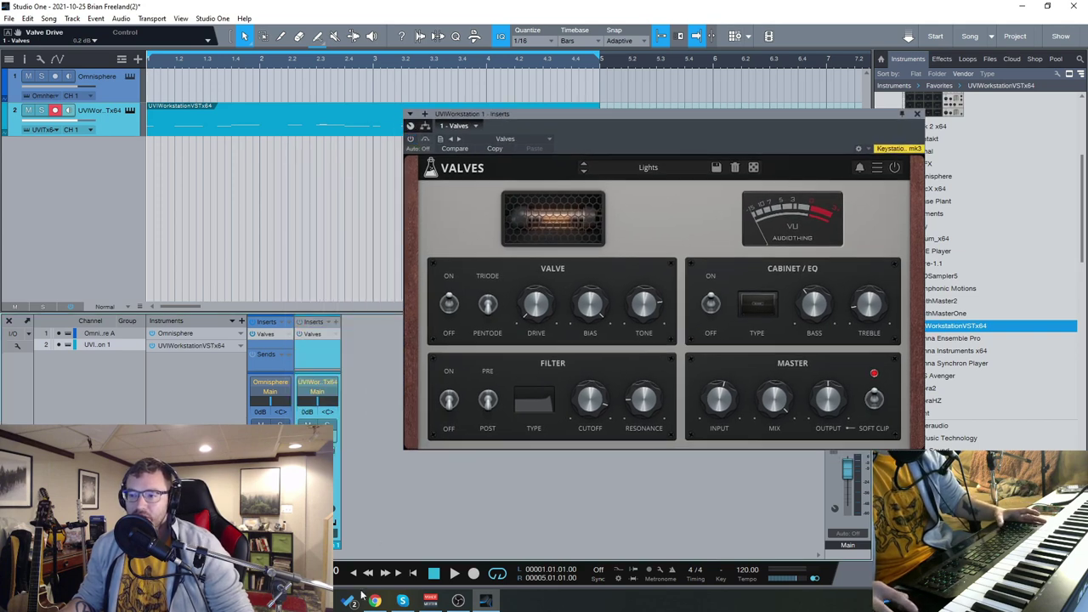
{"action": "left_click_drag", "start_coordinate": [677, 126], "coordinate": [627, 114]}
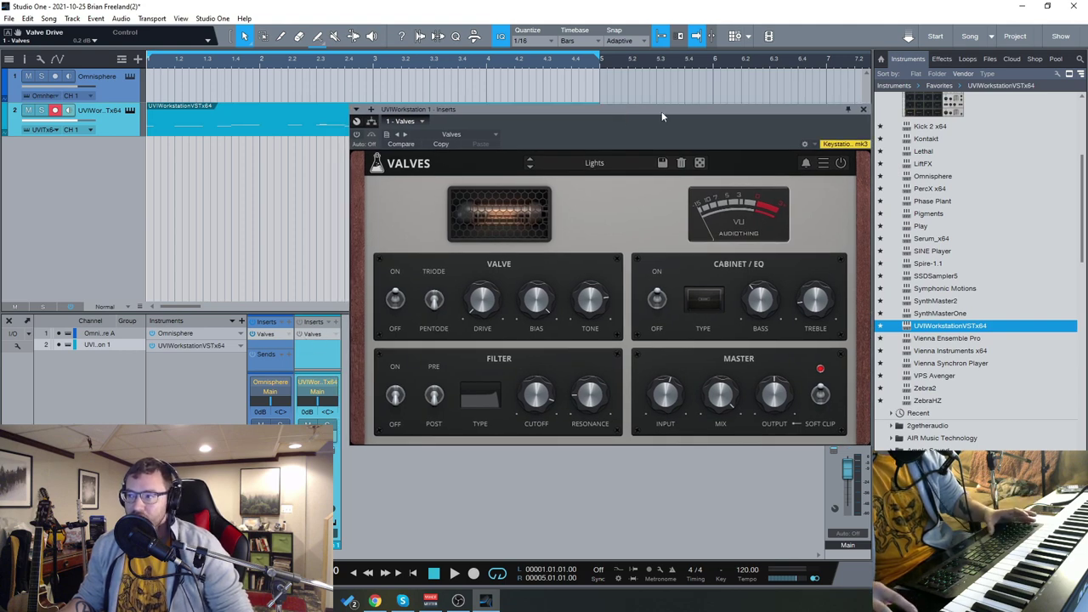
{"action": "left_click_drag", "start_coordinate": [662, 111], "coordinate": [665, 101]}
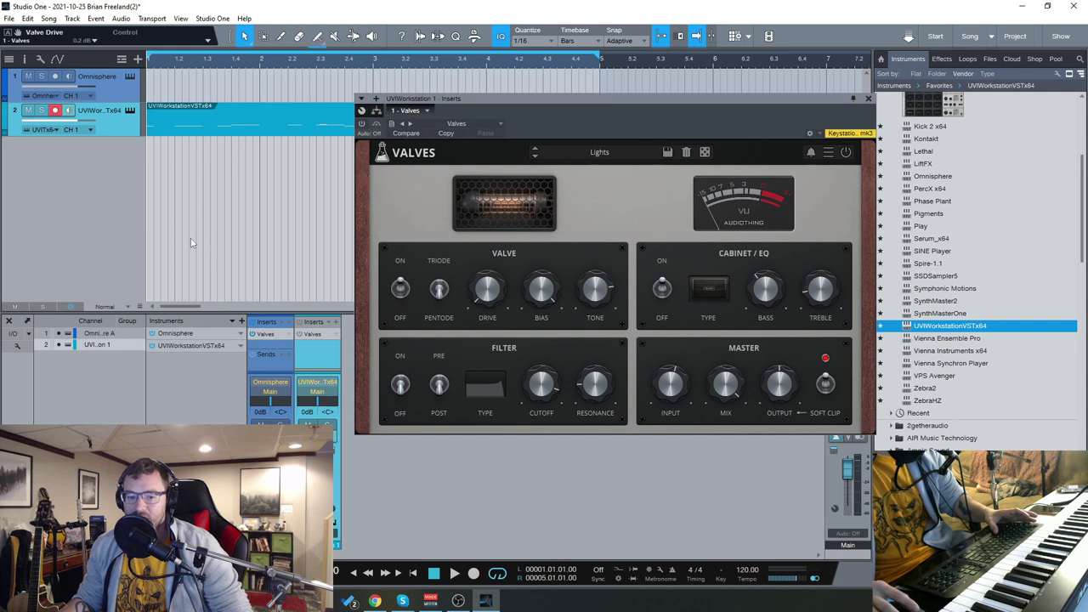
{"action": "key", "text": "space"}
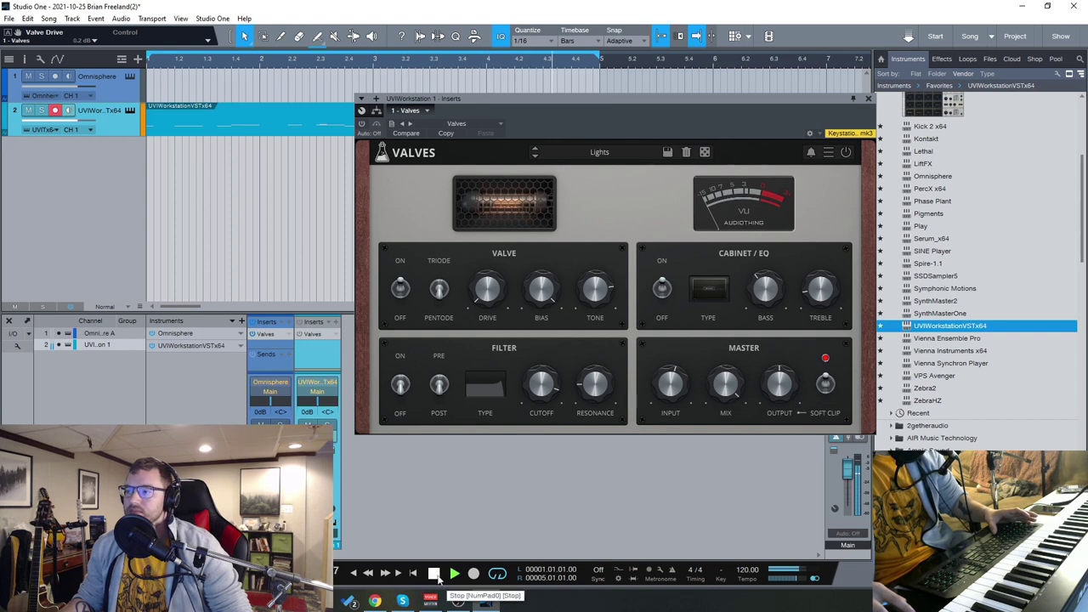
{"action": "left_click", "coordinate": [433, 574]}
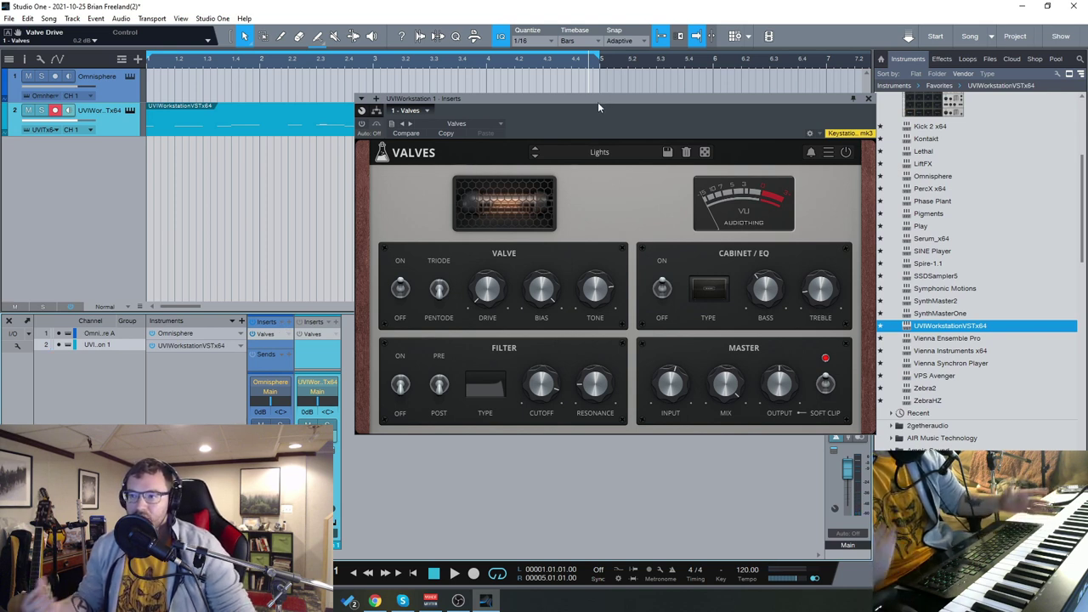
Play the loop again, switching Valves from bypassed to active on the UVIWorkstation channel to compare the sound.
{"action": "left_click_drag", "start_coordinate": [601, 104], "coordinate": [586, 102]}
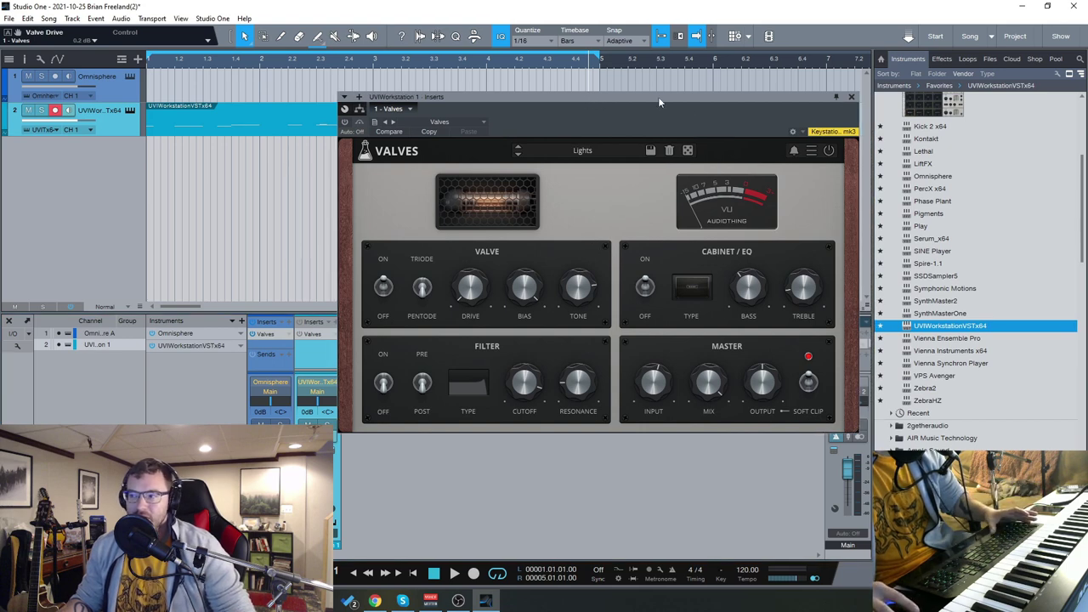
{"action": "left_click_drag", "start_coordinate": [657, 97], "coordinate": [683, 103]}
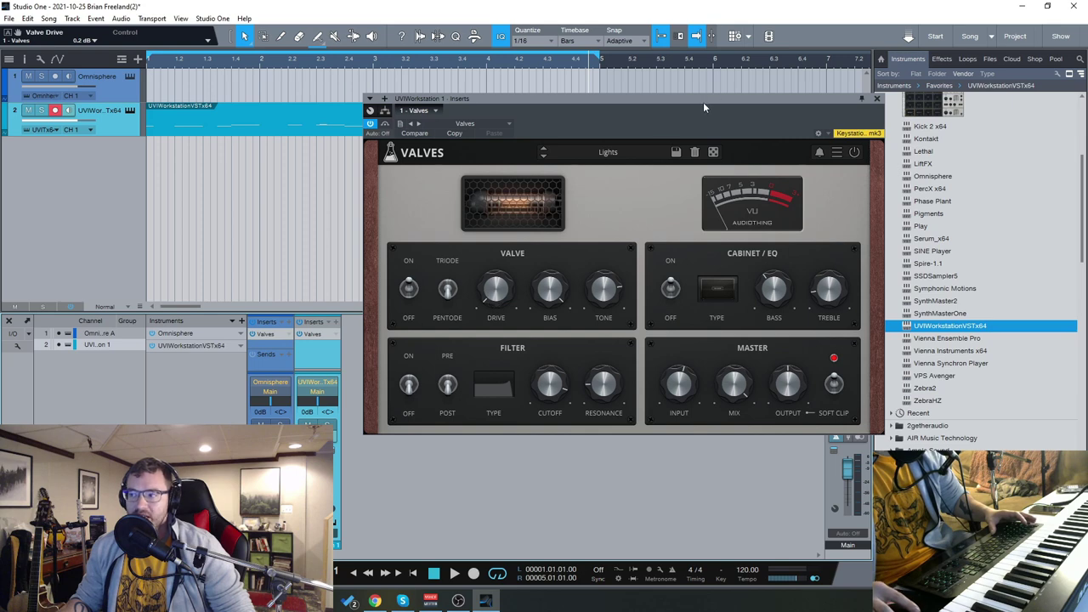
{"action": "left_click_drag", "start_coordinate": [703, 102], "coordinate": [684, 90]}
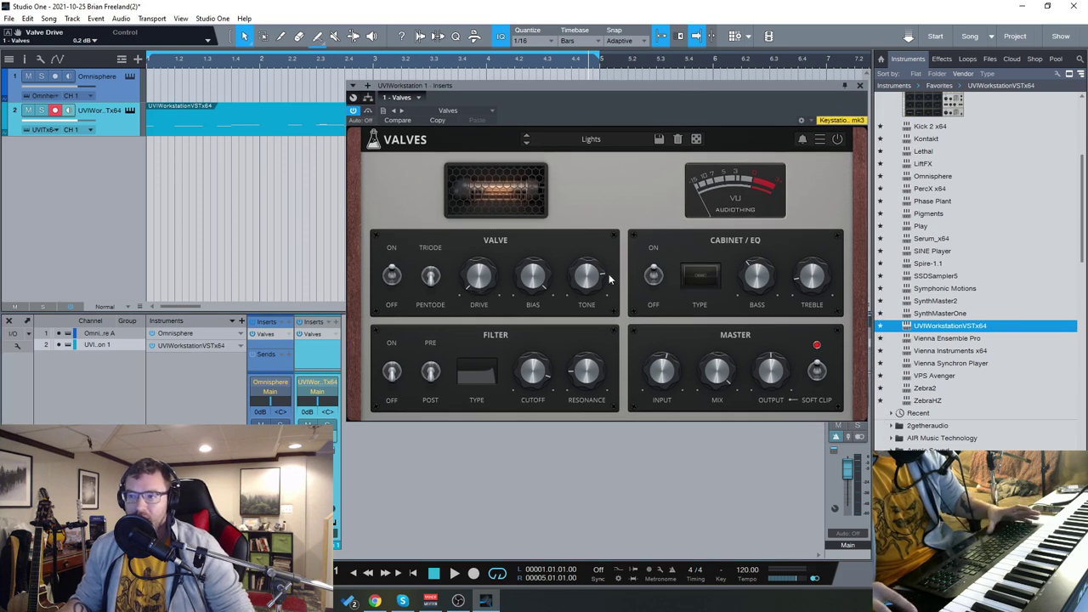
{"action": "left_click_drag", "start_coordinate": [530, 111], "coordinate": [568, 110]}
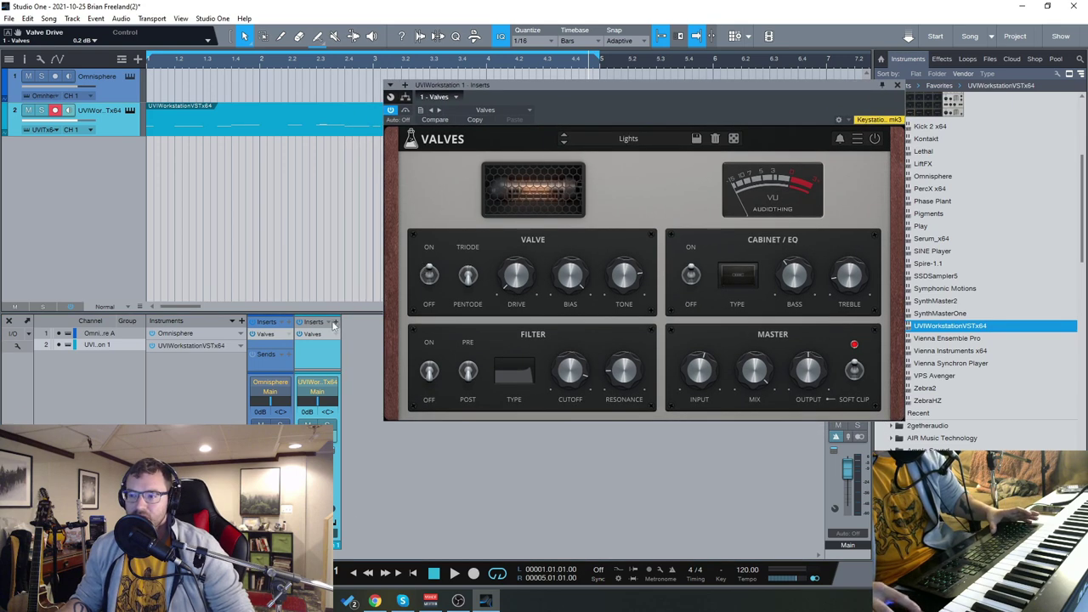
{"action": "left_click", "coordinate": [354, 574]}
{"action": "key", "text": "space"}
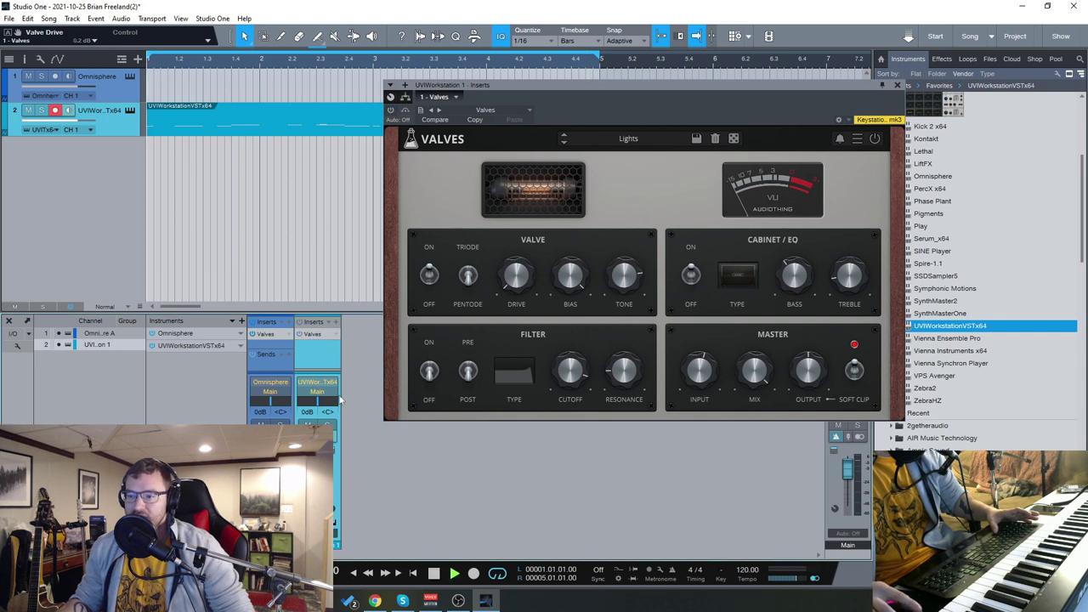
{"action": "left_click", "coordinate": [299, 337]}
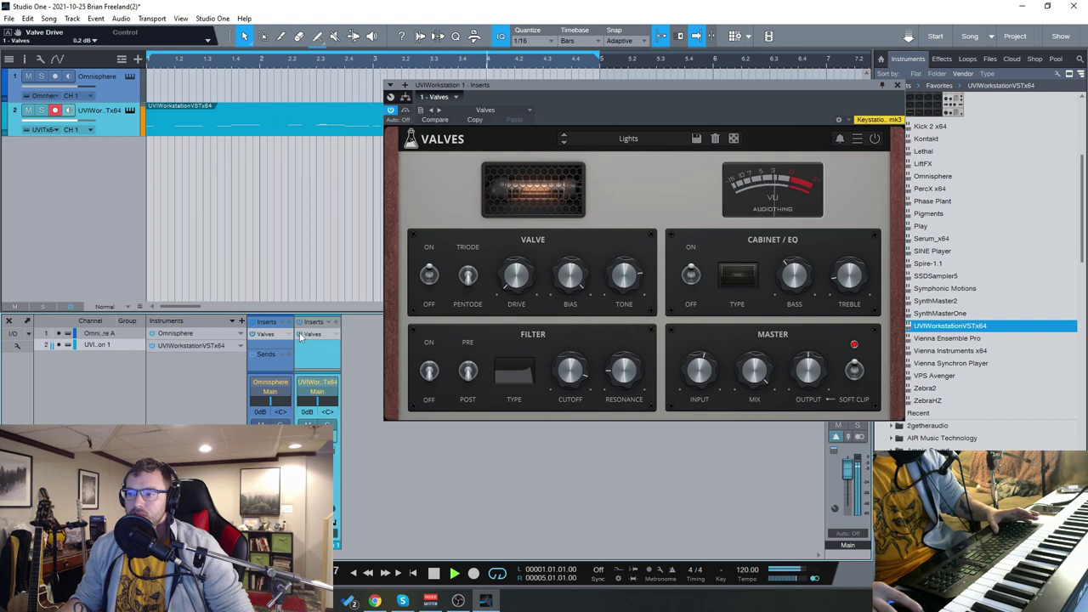
{"action": "left_click", "coordinate": [433, 576]}
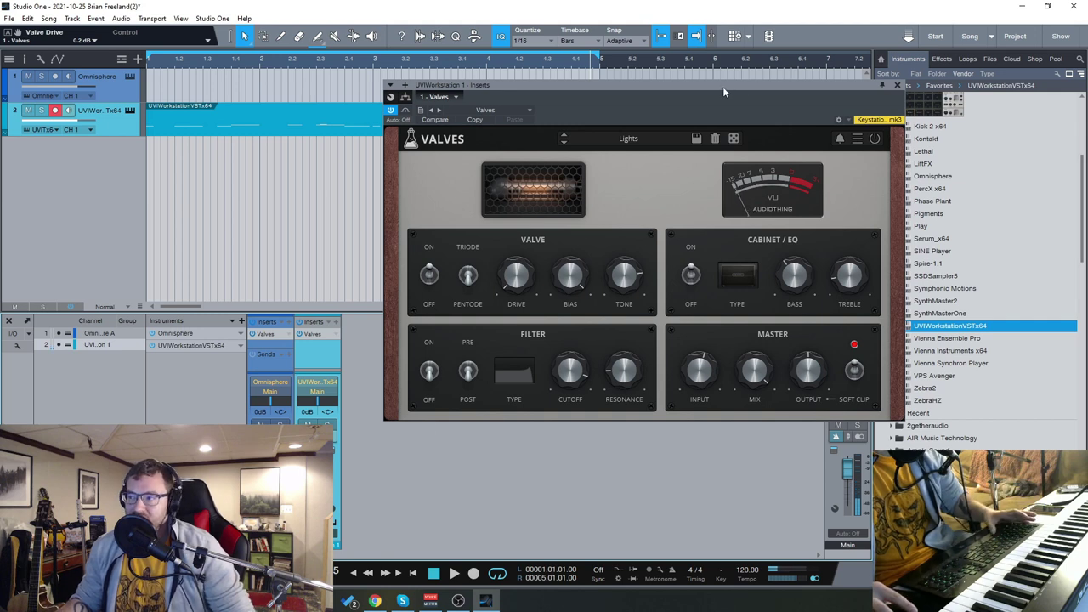
Look through the available cabinet types in the Cabinet / EQ section without choosing one.
{"action": "left_click_drag", "start_coordinate": [722, 87], "coordinate": [687, 78]}
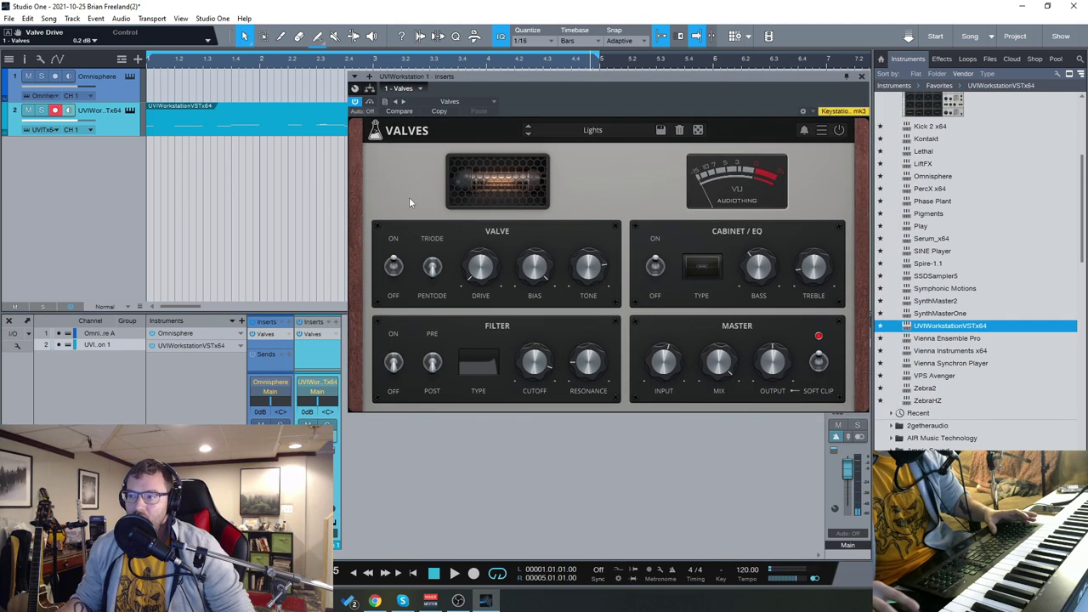
{"action": "left_click", "coordinate": [702, 269]}
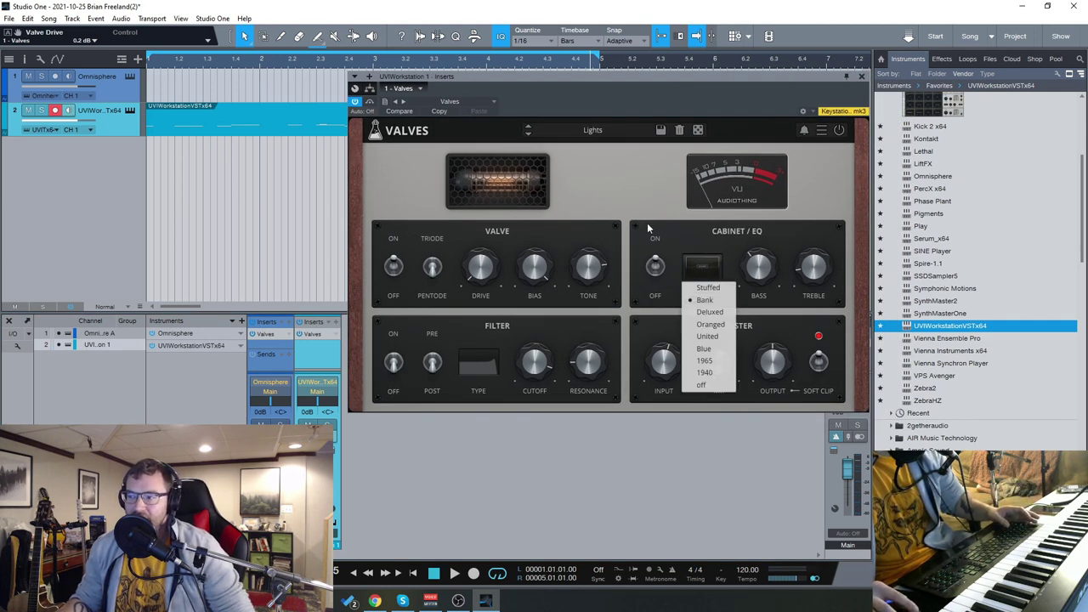
{"action": "left_click", "coordinate": [639, 202]}
{"action": "left_click_drag", "start_coordinate": [665, 73], "coordinate": [669, 74]}
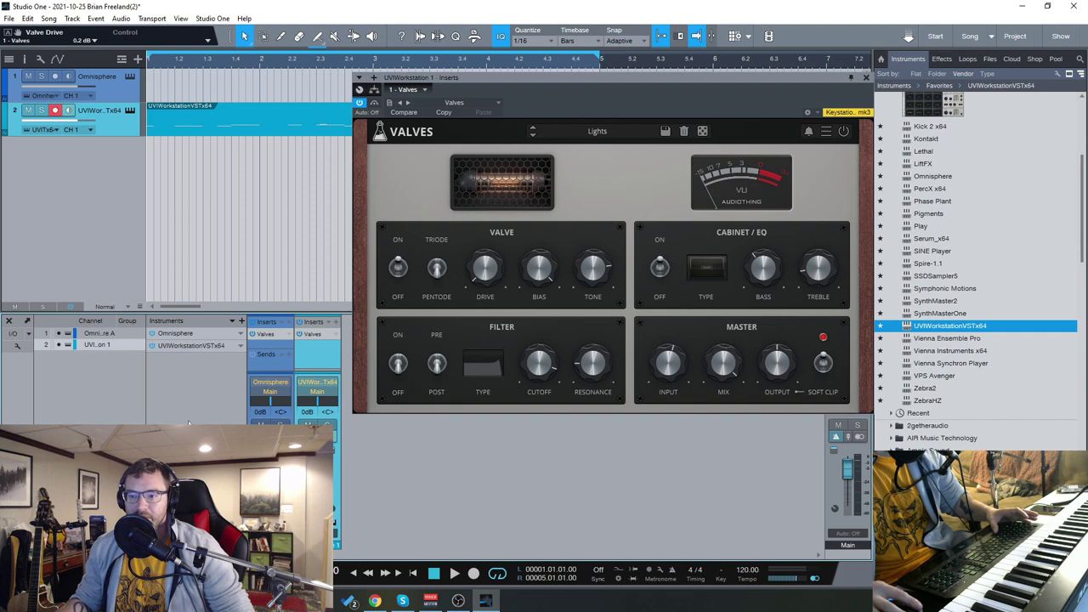
Reposition the Valves window and set the cabinet type to Bank.
{"action": "left_click_drag", "start_coordinate": [566, 77], "coordinate": [525, 84]}
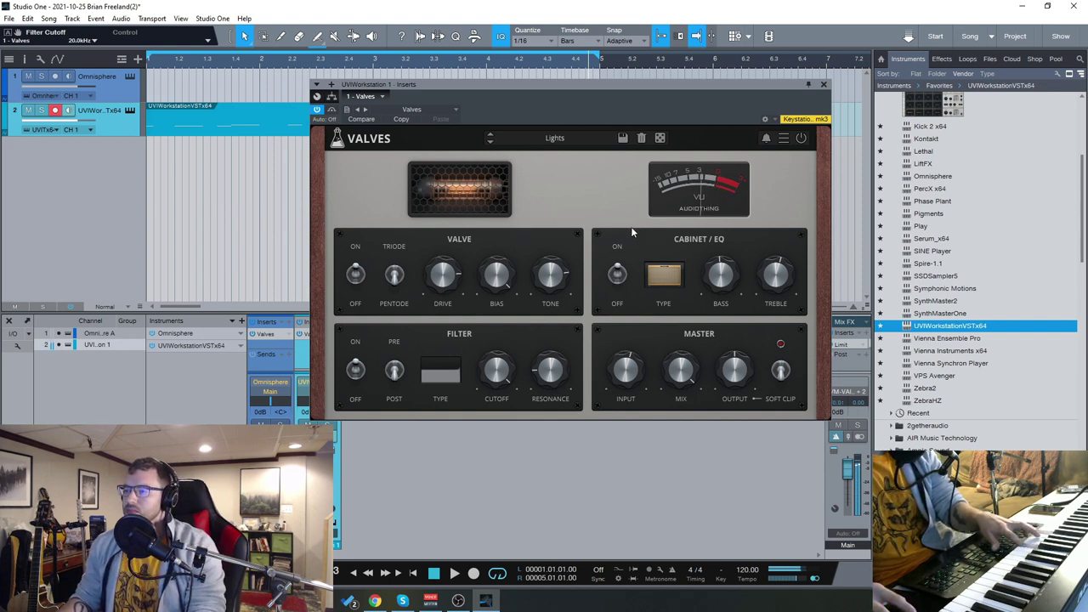
{"action": "left_click", "coordinate": [663, 276]}
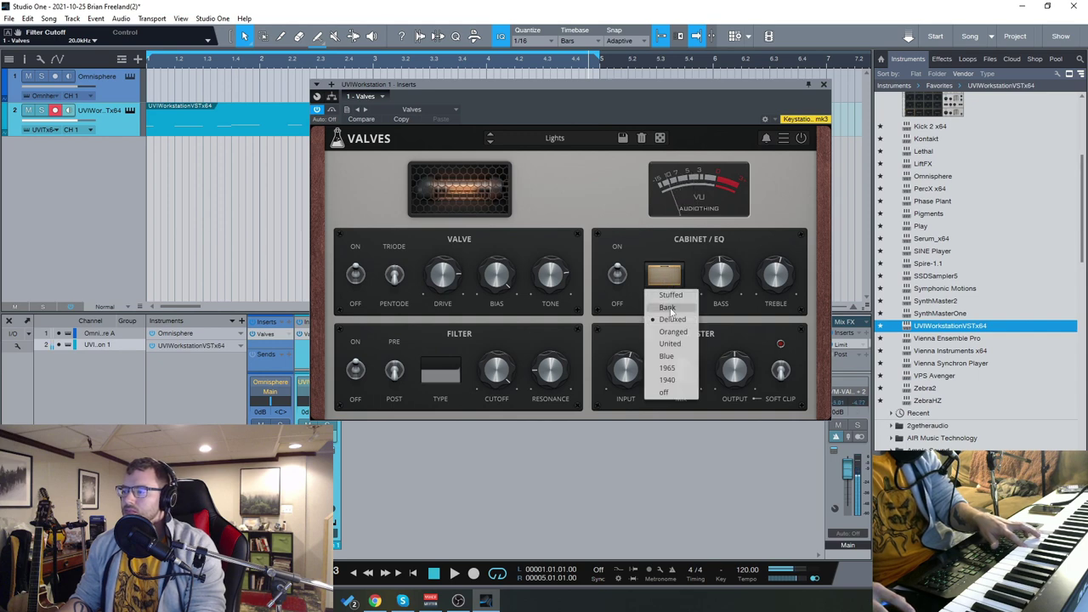
{"action": "left_click", "coordinate": [670, 306]}
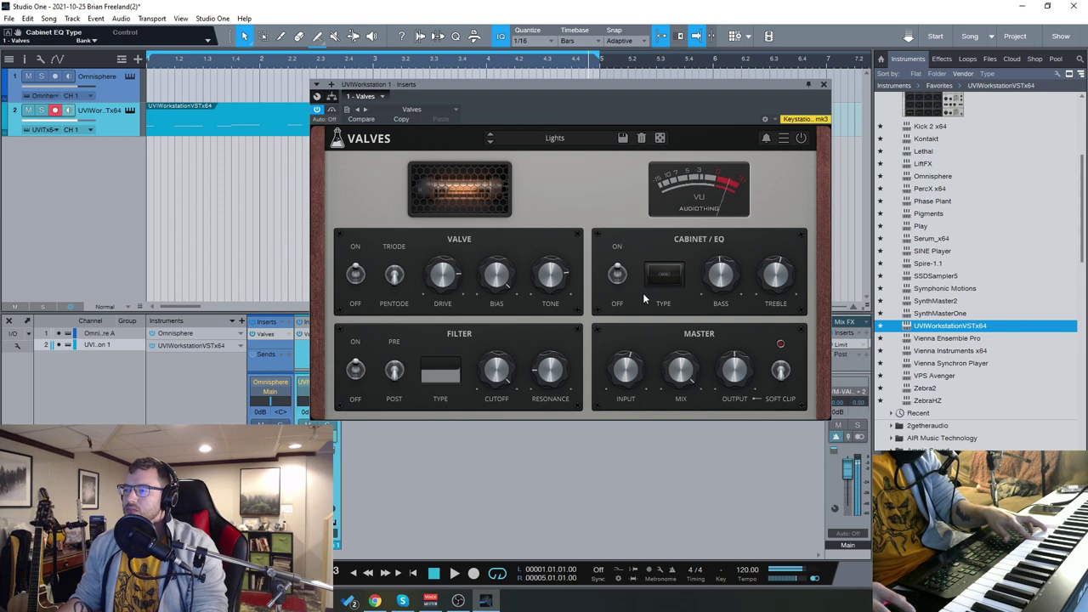
Set the valve tone to 49% and turn the Valve section off, auditioning the sound with Cabinet / EQ on.
{"action": "mouse_move", "coordinate": [441, 247]}
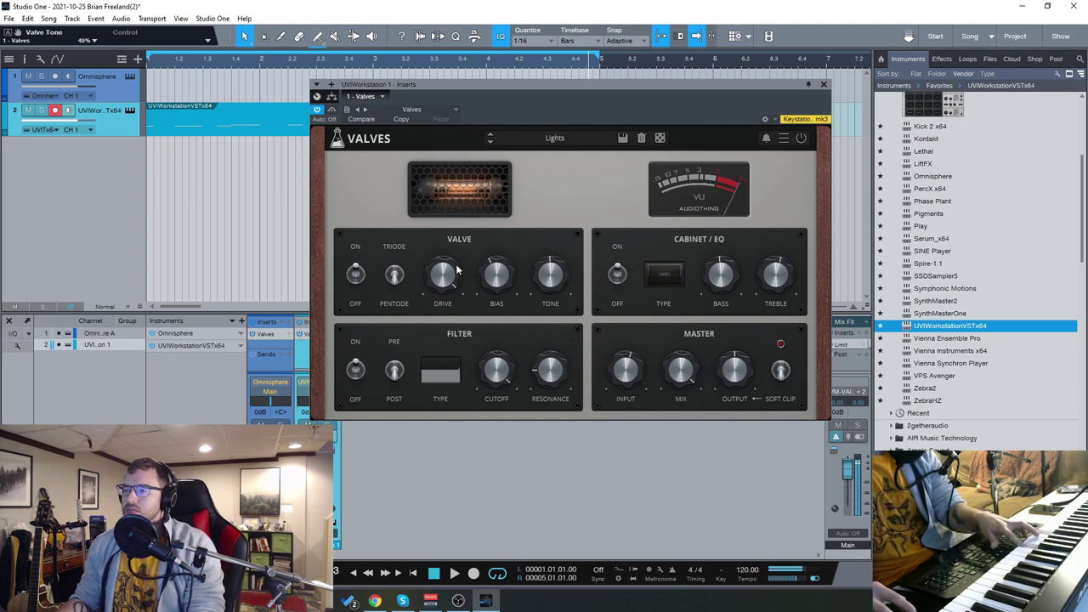
{"action": "left_click", "coordinate": [355, 273]}
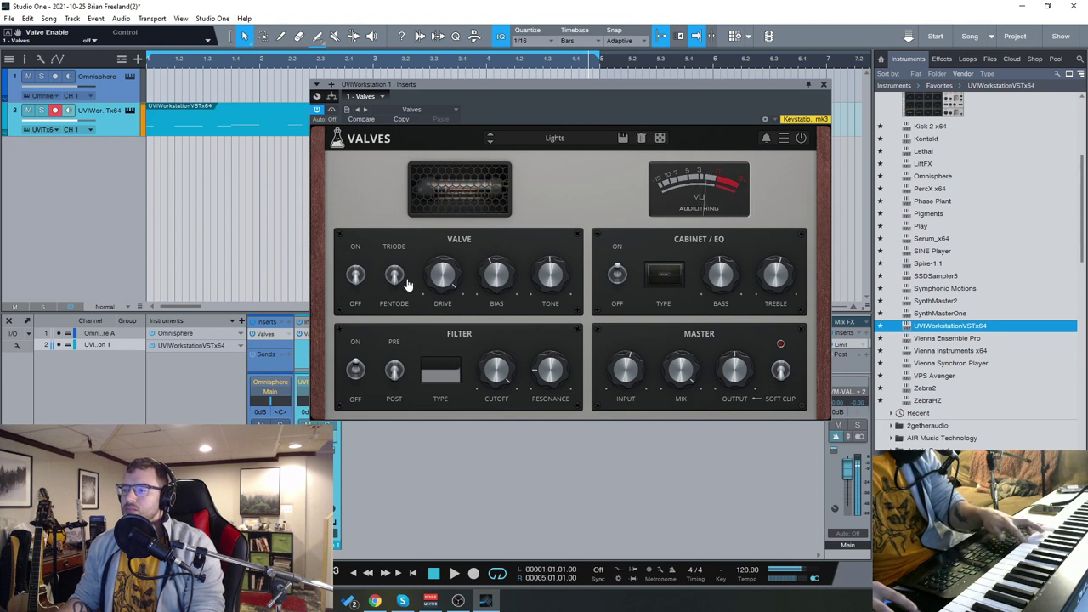
{"action": "left_click", "coordinate": [615, 274]}
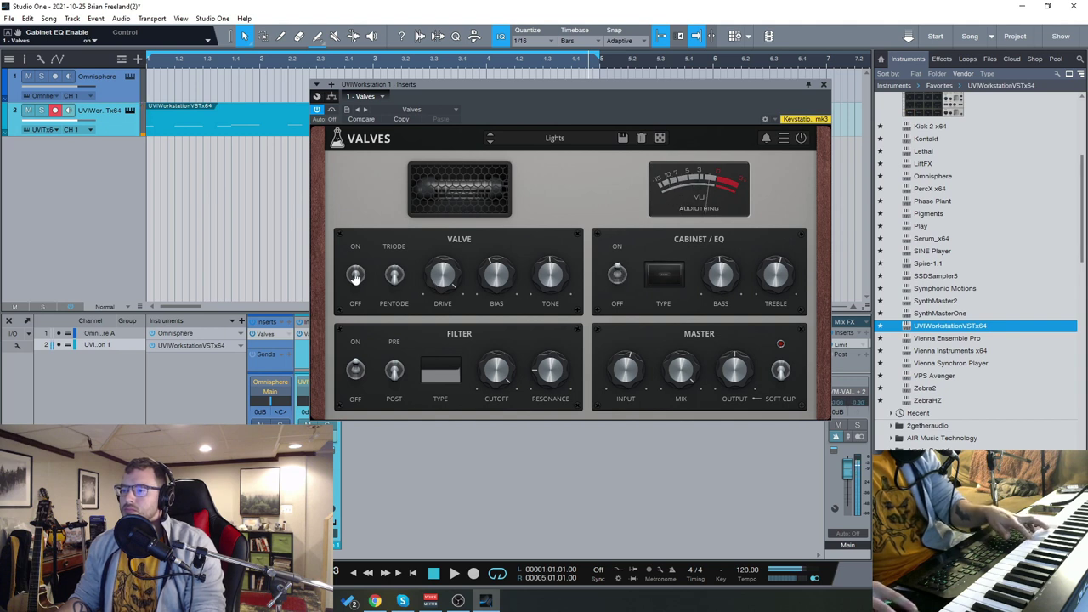
Turn the Valve section back on and enable Soft Clip in the Master section.
{"action": "left_click", "coordinate": [356, 276]}
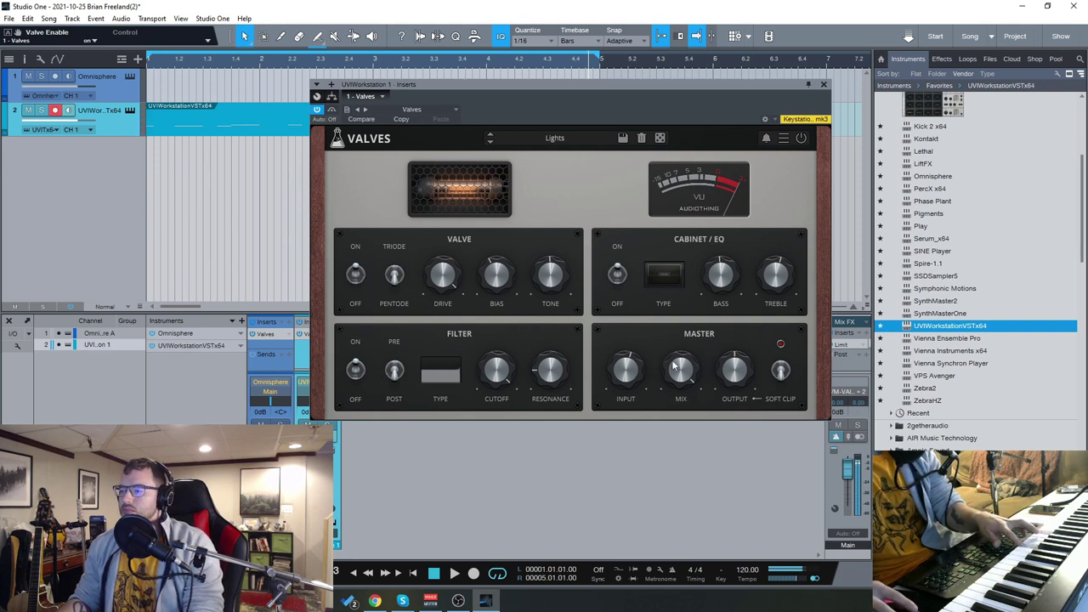
{"action": "left_click", "coordinate": [781, 372]}
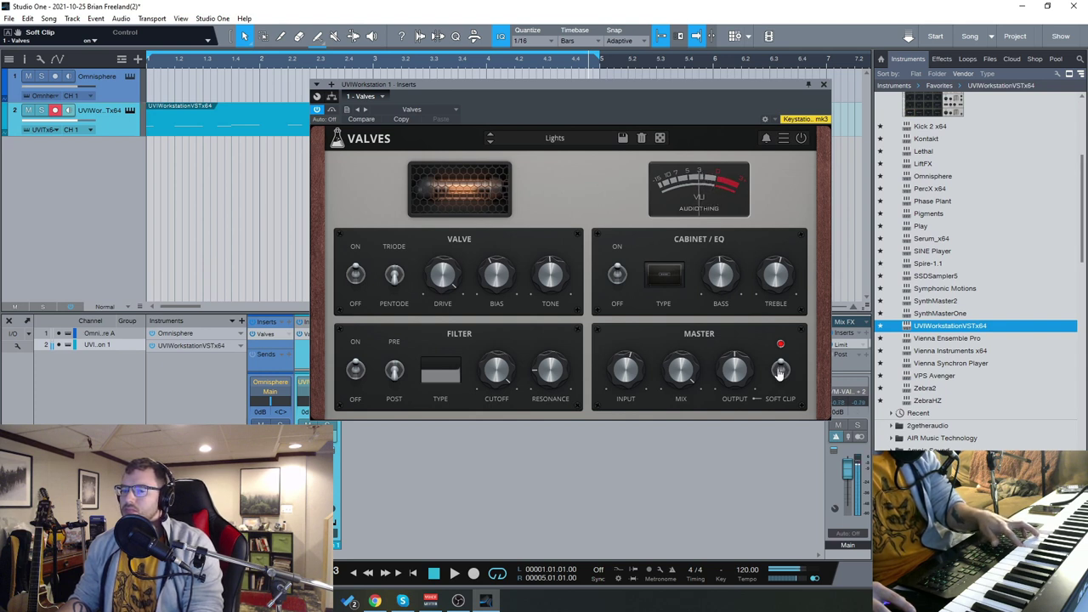
Load the factory preset Metal Tip in Valves.
{"action": "left_click", "coordinate": [541, 141]}
{"action": "mouse_move", "coordinate": [550, 155]}
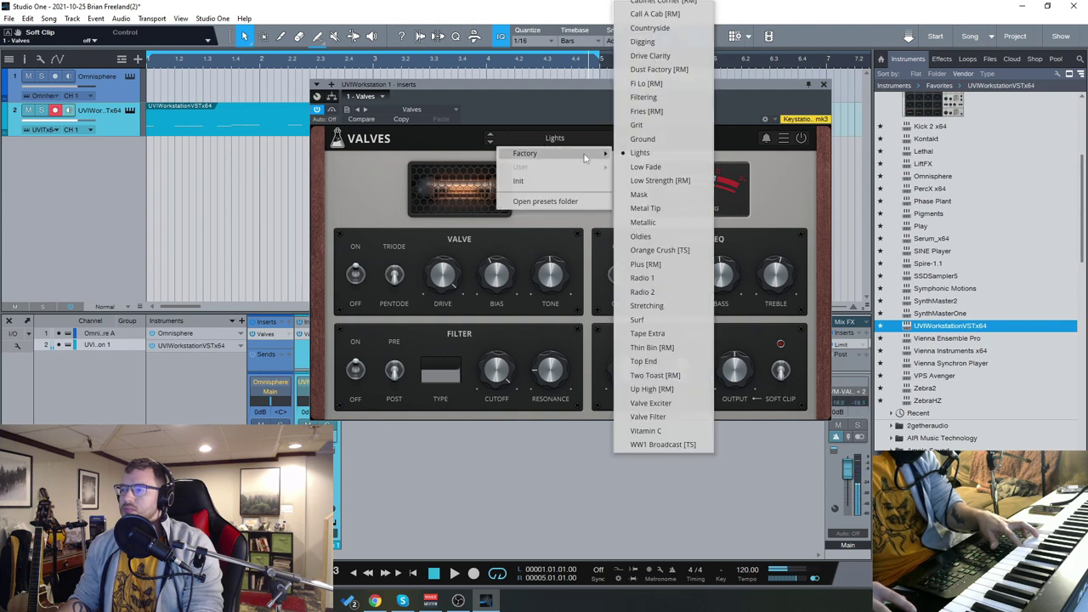
{"action": "left_click", "coordinate": [658, 210]}
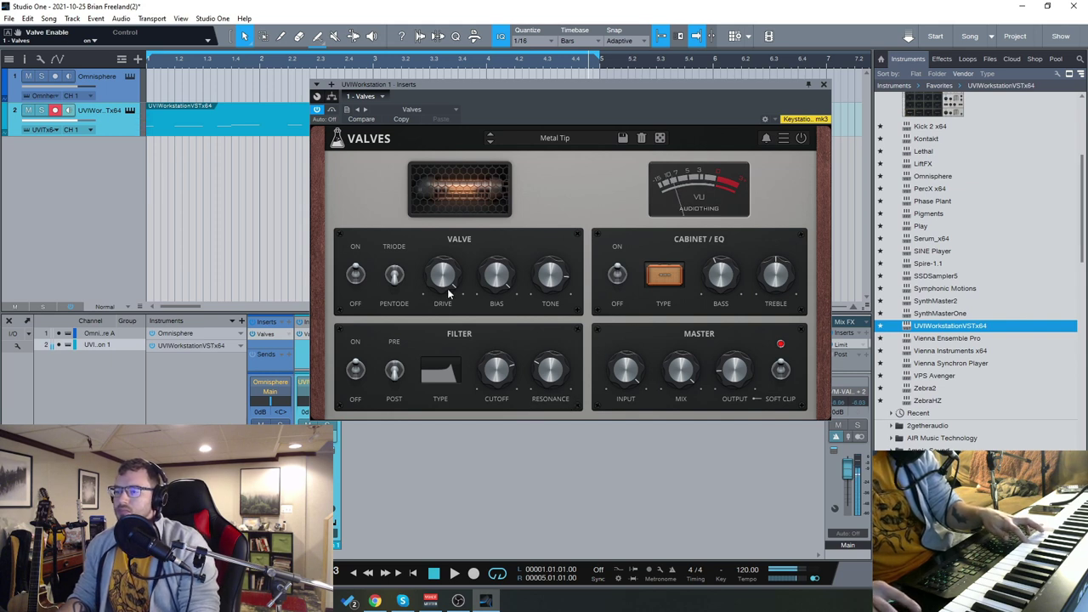
Audition the Bank and Deluxed cabinet types, ending with the cabinet type set to Blue.
{"action": "mouse_move", "coordinate": [453, 289]}
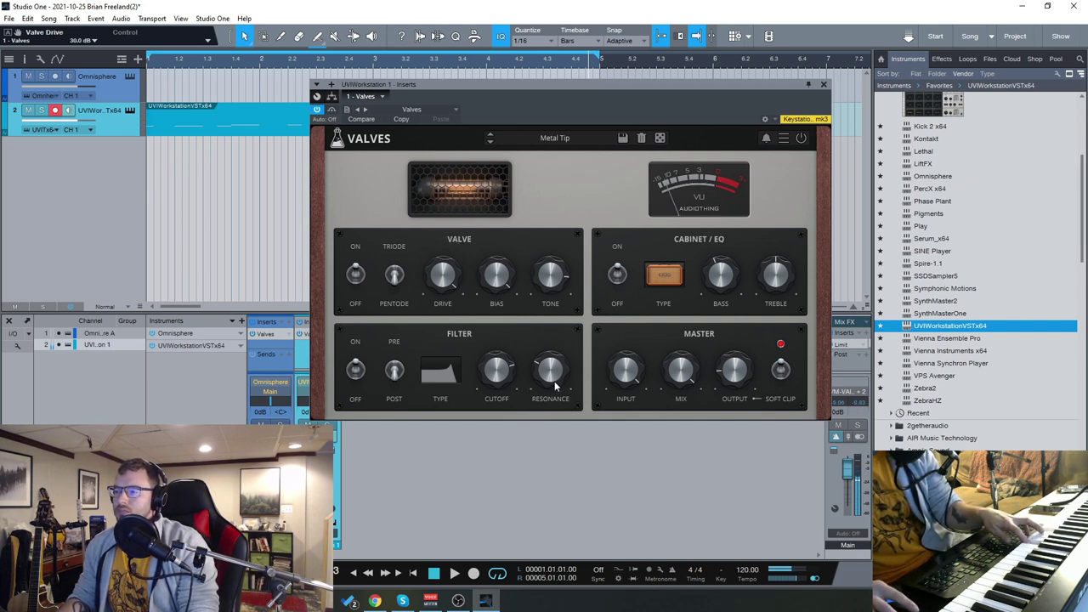
{"action": "left_click", "coordinate": [665, 275]}
{"action": "left_click", "coordinate": [667, 307]}
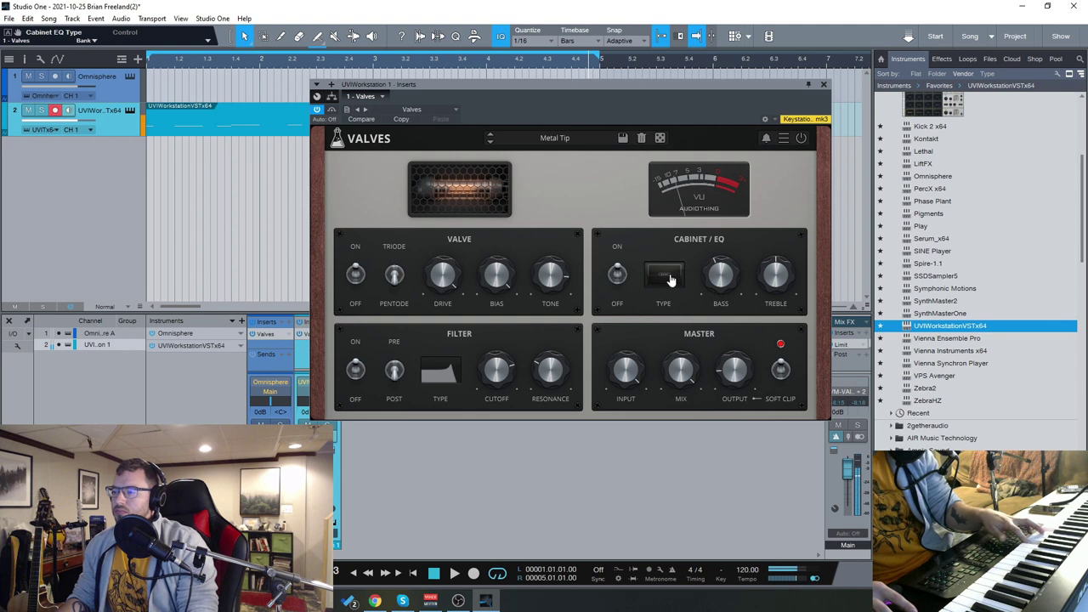
{"action": "left_click", "coordinate": [669, 278]}
{"action": "left_click", "coordinate": [672, 319]}
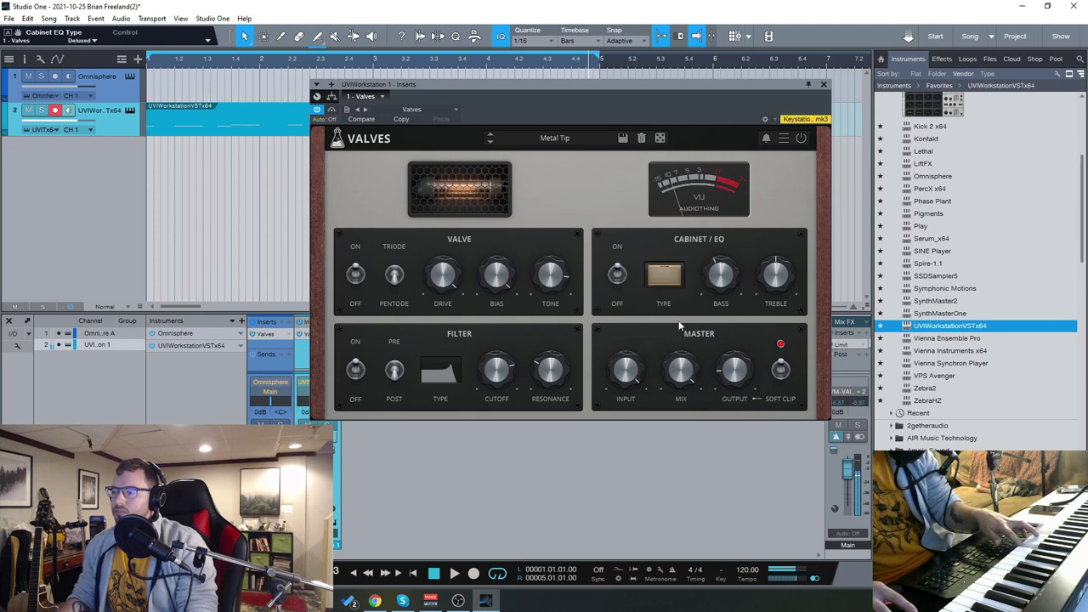
{"action": "left_click", "coordinate": [667, 277]}
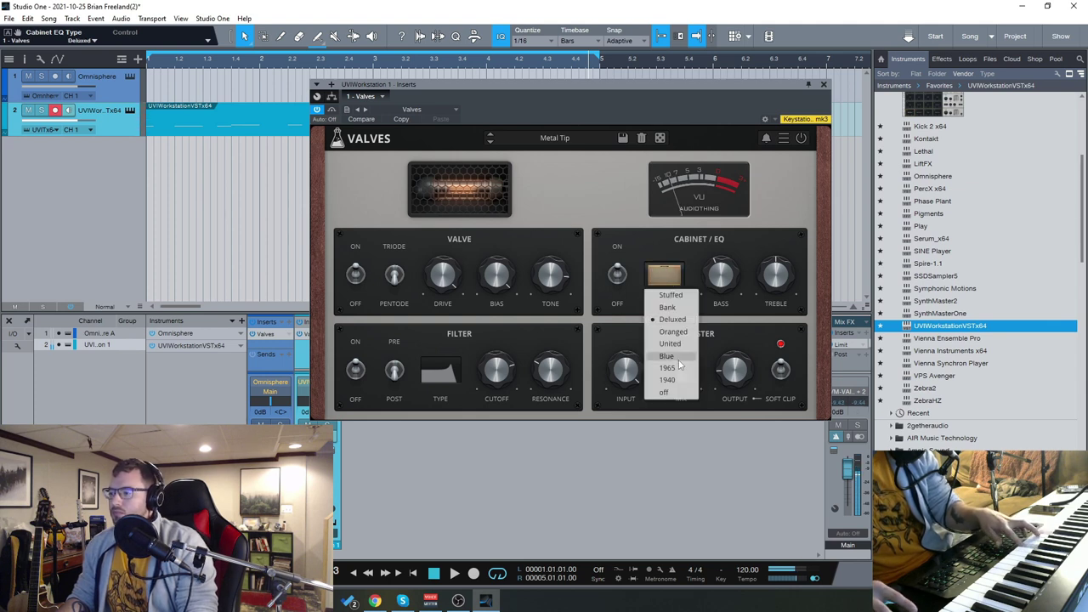
{"action": "left_click", "coordinate": [676, 365]}
Set the Master section's output level to -7.0 dB.
{"action": "scroll", "coordinate": [668, 285], "scroll_direction": "up", "scroll_amount": 1}
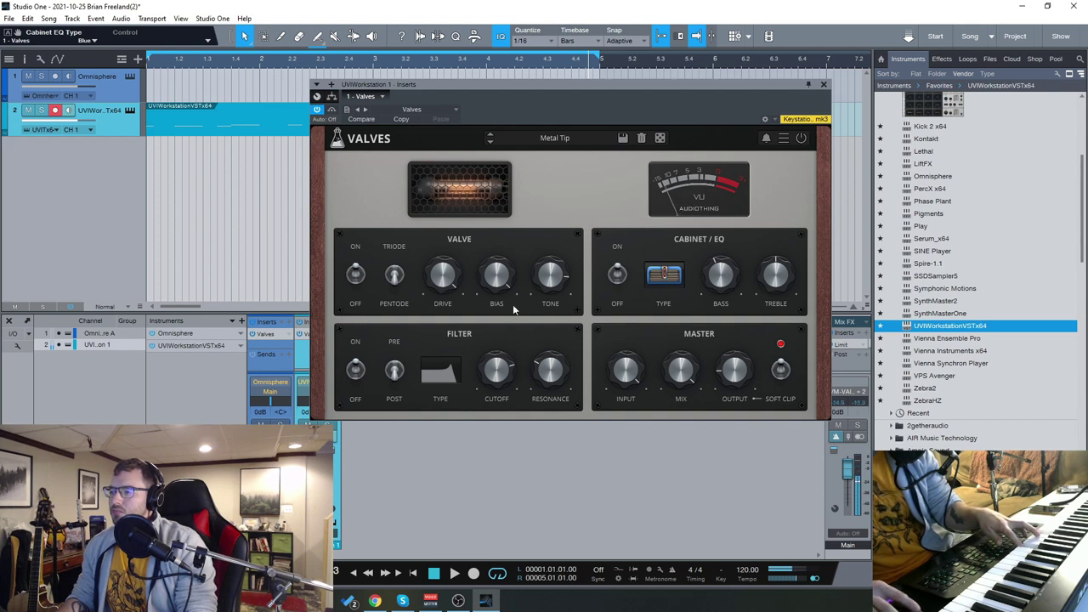
{"action": "mouse_move", "coordinate": [736, 365]}
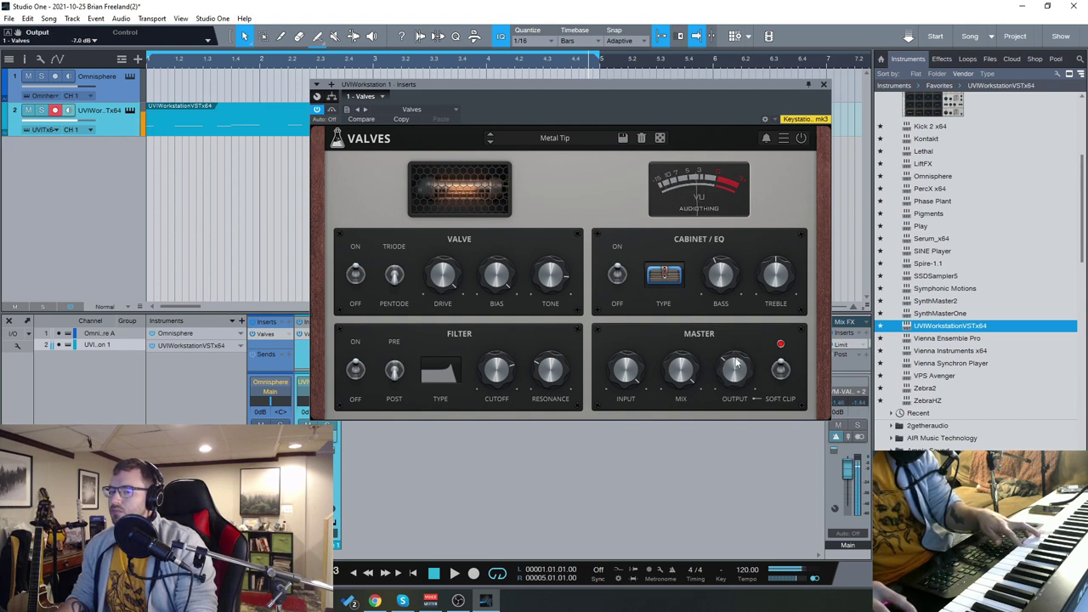
Set the Master section's output to -13.9 dB and load the factory preset Radio 1 in Valves.
{"action": "left_click_drag", "start_coordinate": [736, 365], "coordinate": [729, 381]}
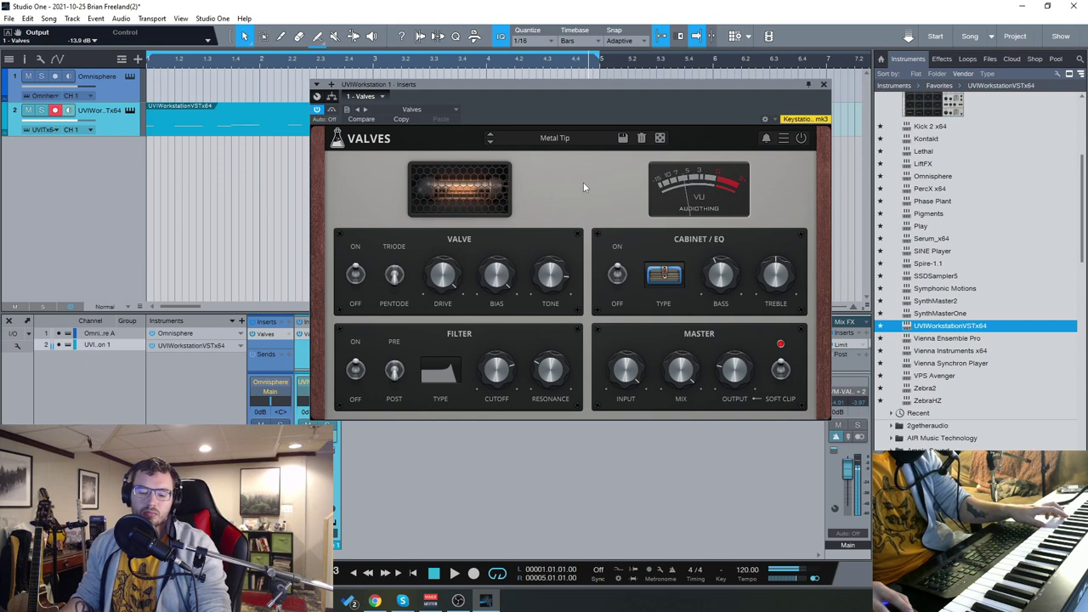
{"action": "left_click", "coordinate": [561, 139]}
{"action": "mouse_move", "coordinate": [551, 161]}
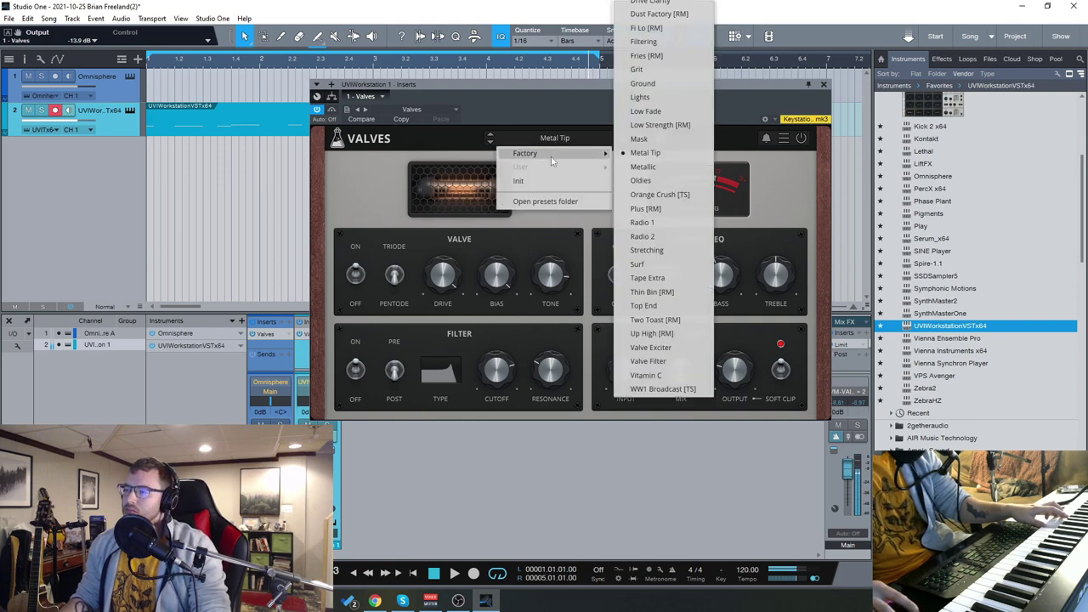
{"action": "left_click", "coordinate": [666, 279]}
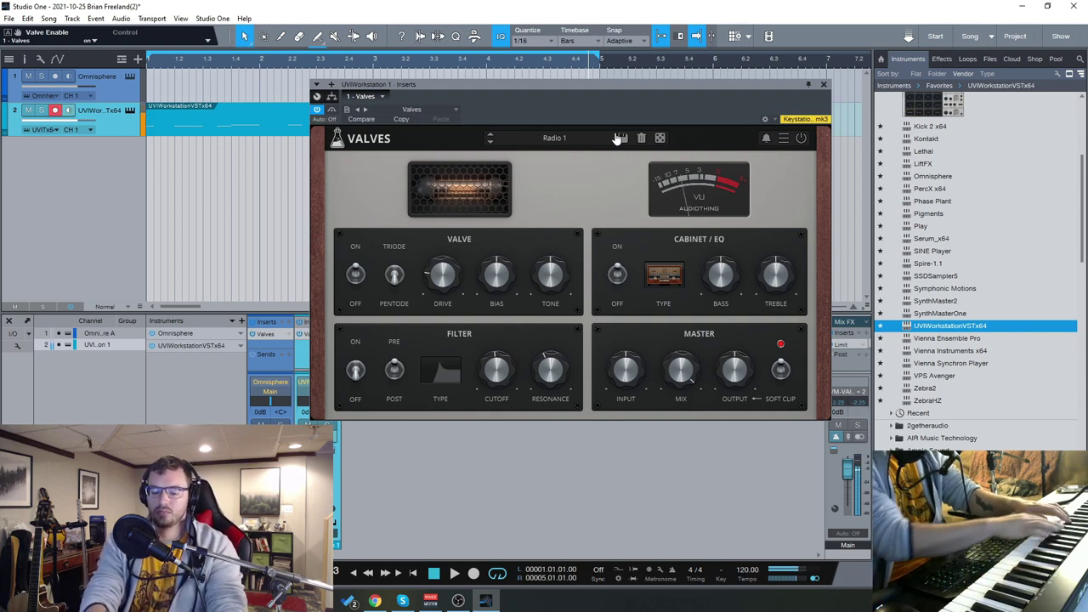
Load the factory preset Radio 2 in Valves on the UVIWorkstation track.
{"action": "left_click", "coordinate": [554, 141]}
{"action": "mouse_move", "coordinate": [560, 156]}
{"action": "left_click", "coordinate": [666, 168]}
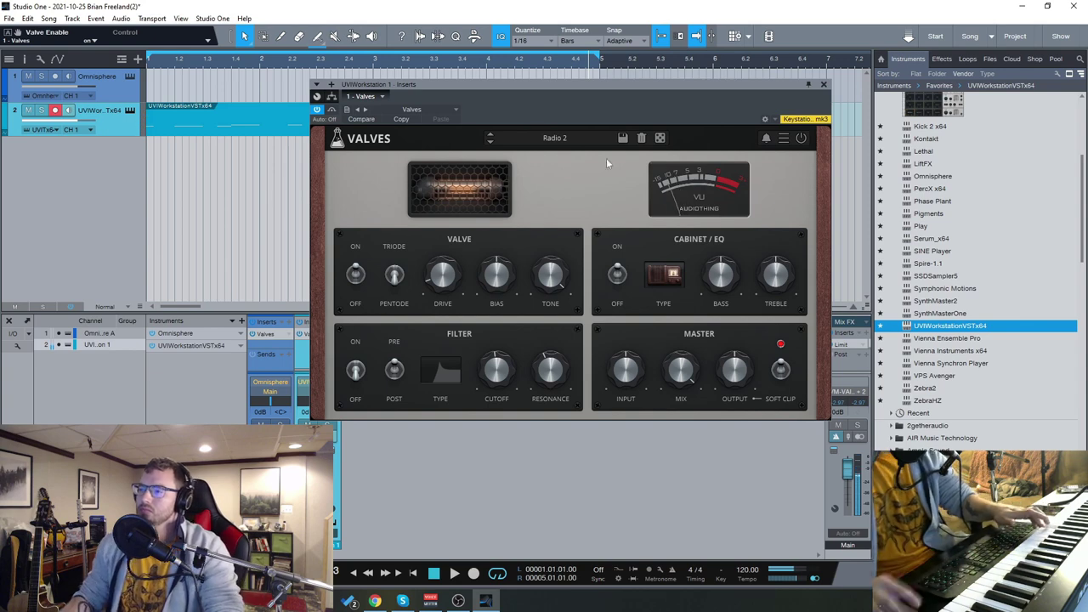
Load the factory preset Orange Crush [TS] in Valves and close the UVIWorkstation plugin window.
{"action": "left_click", "coordinate": [537, 138]}
{"action": "mouse_move", "coordinate": [546, 153]}
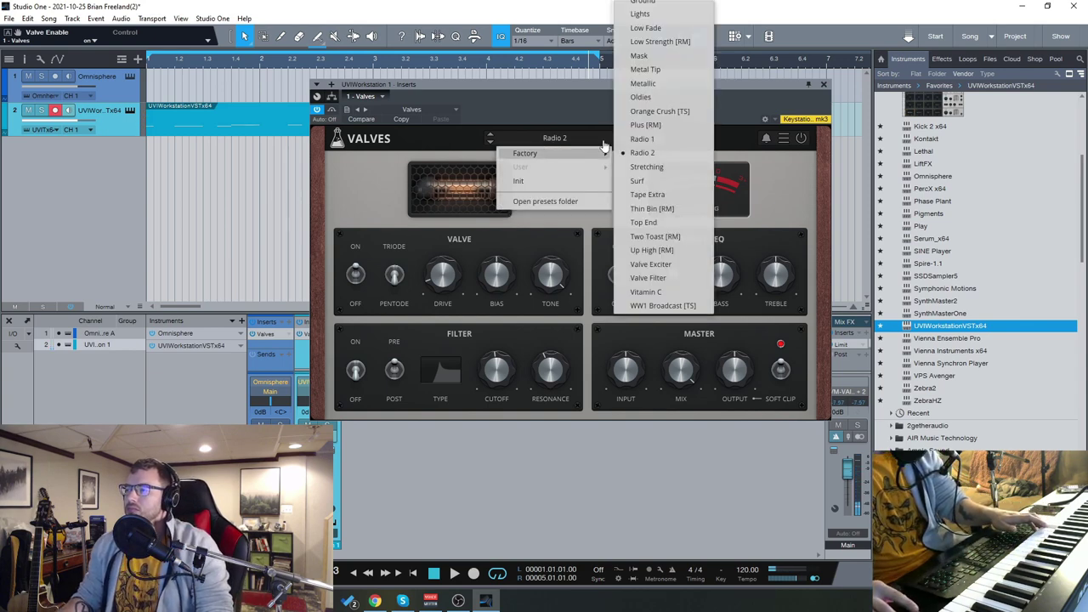
{"action": "left_click", "coordinate": [661, 111]}
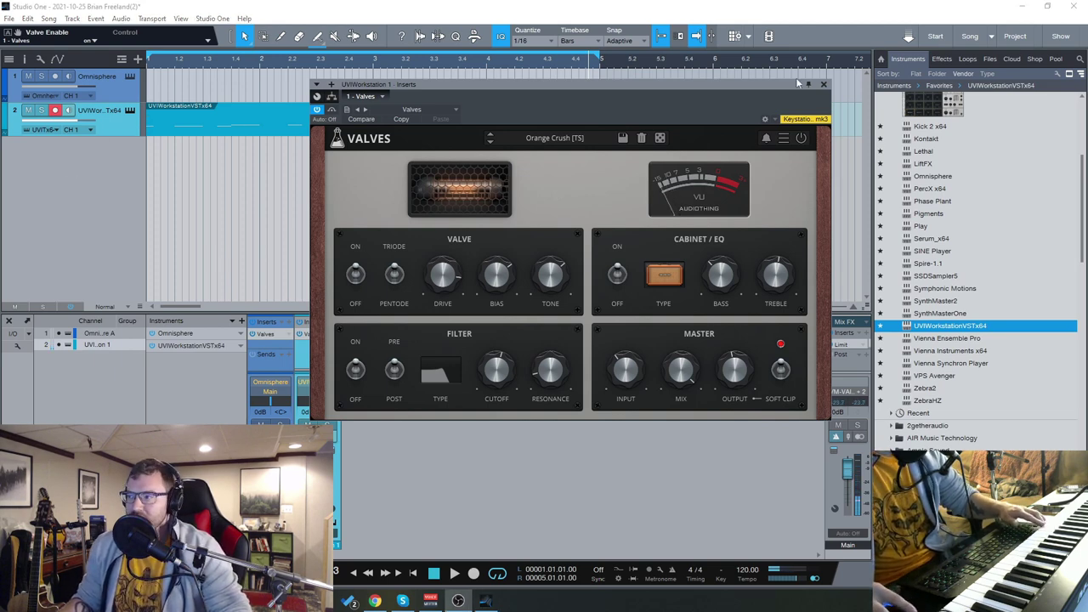
{"action": "left_click", "coordinate": [823, 85]}
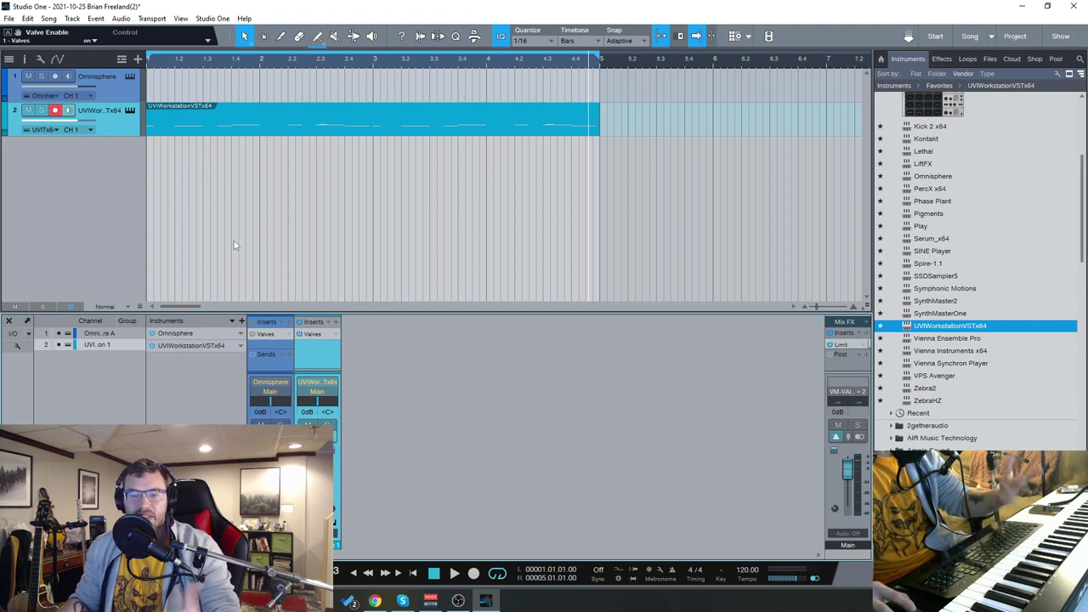
Load the factory preset Banded in the Valves insert on the Omnisphere track.
{"action": "left_click", "coordinate": [124, 86]}
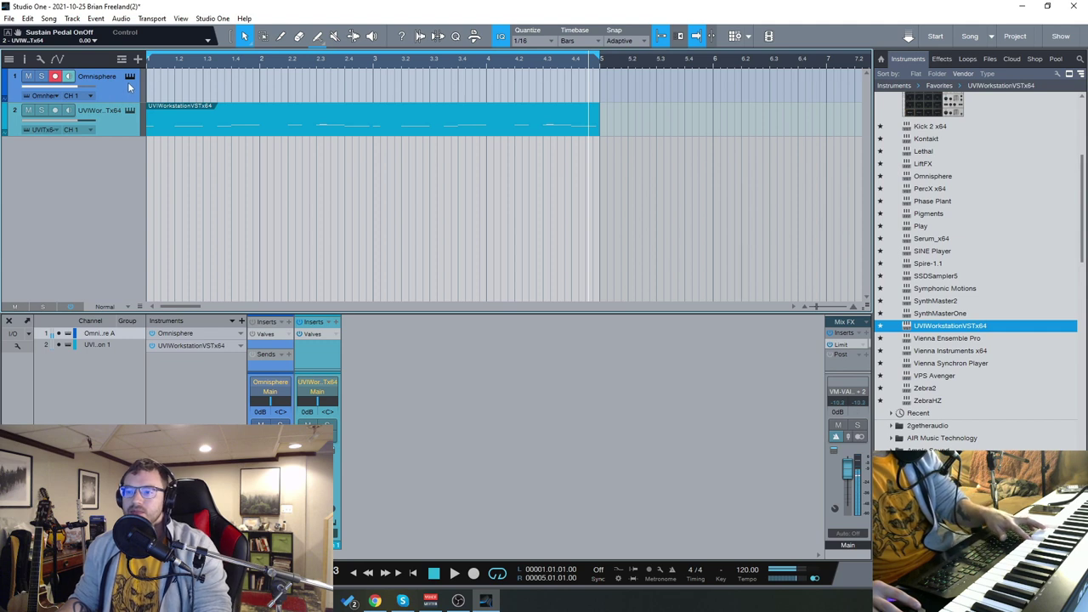
{"action": "double_click", "coordinate": [266, 335]}
{"action": "left_click", "coordinate": [627, 148]}
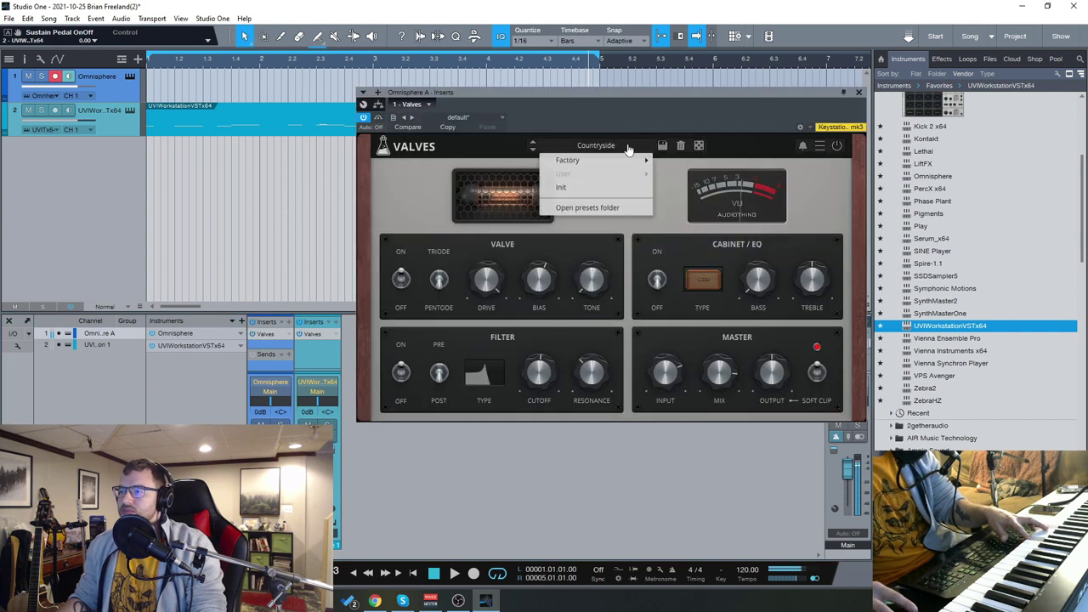
{"action": "mouse_move", "coordinate": [612, 159]}
{"action": "left_click", "coordinate": [709, 95]}
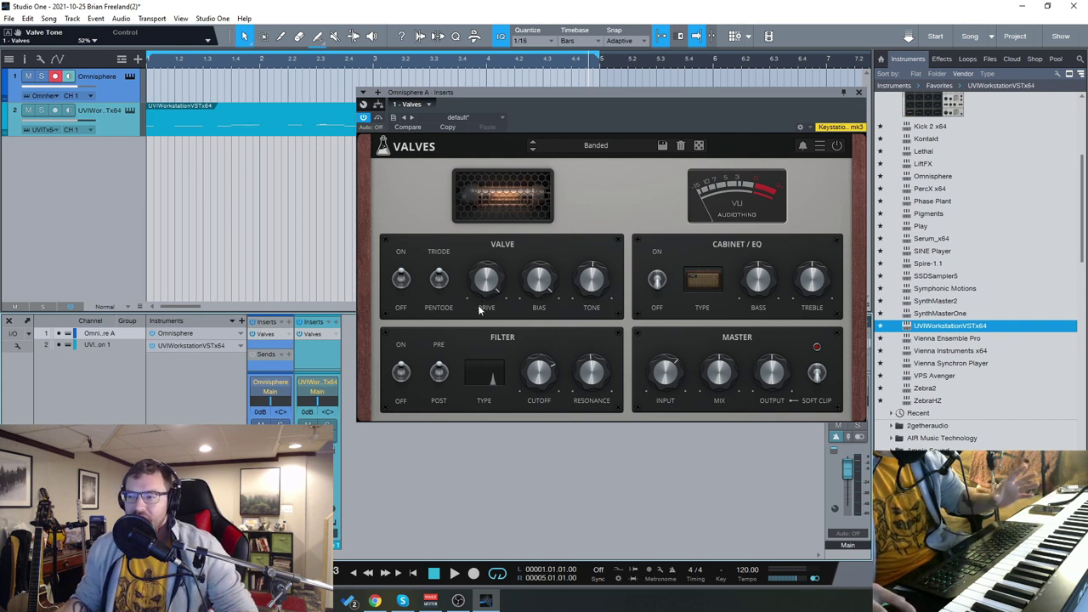
Set the Valve section's drive to 30.0 dB and look through the list of factory presets.
{"action": "left_click_drag", "start_coordinate": [478, 310], "coordinate": [474, 248]}
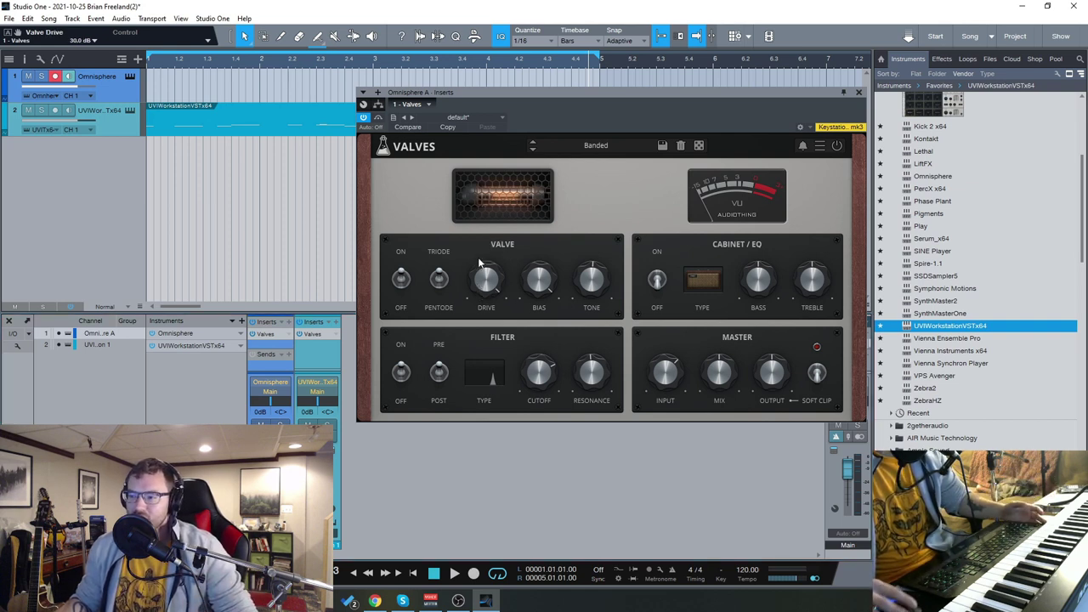
{"action": "left_click", "coordinate": [595, 145]}
{"action": "mouse_move", "coordinate": [620, 164]}
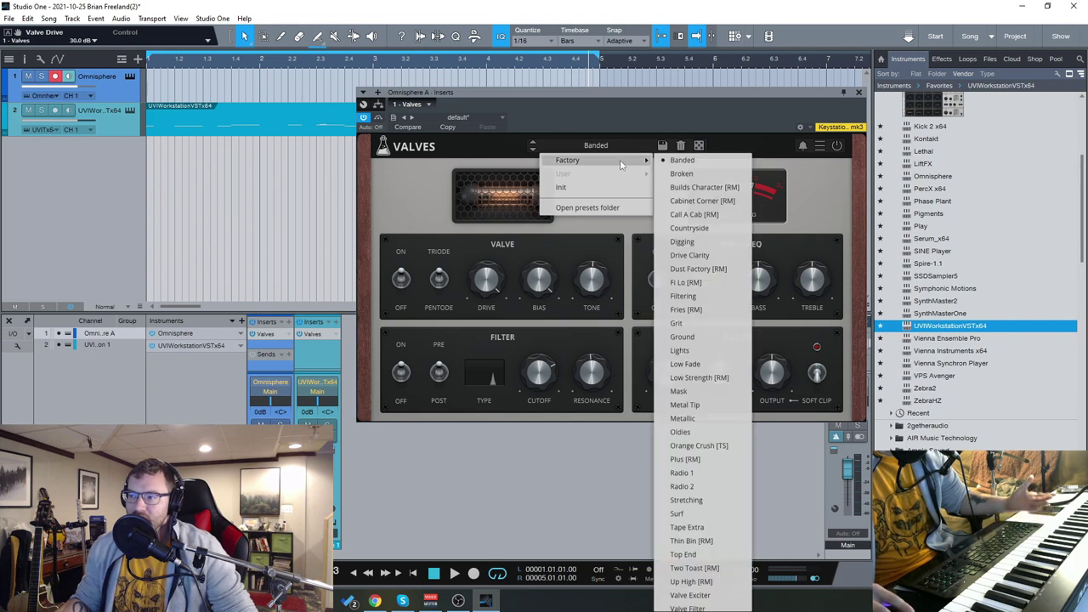
{"action": "scroll", "coordinate": [701, 425], "scroll_direction": "down", "scroll_amount": 1}
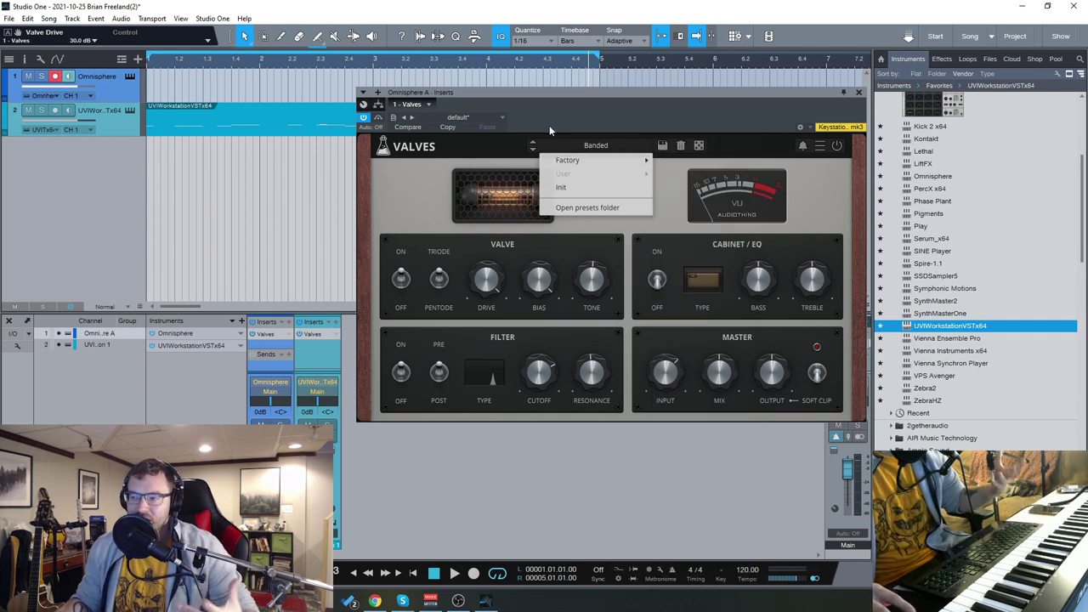
Close and reopen the Valves insert of the Omnisphere channel, moving its window clear of the track list.
{"action": "left_click_drag", "start_coordinate": [569, 95], "coordinate": [541, 91]}
{"action": "left_click", "coordinate": [828, 90]}
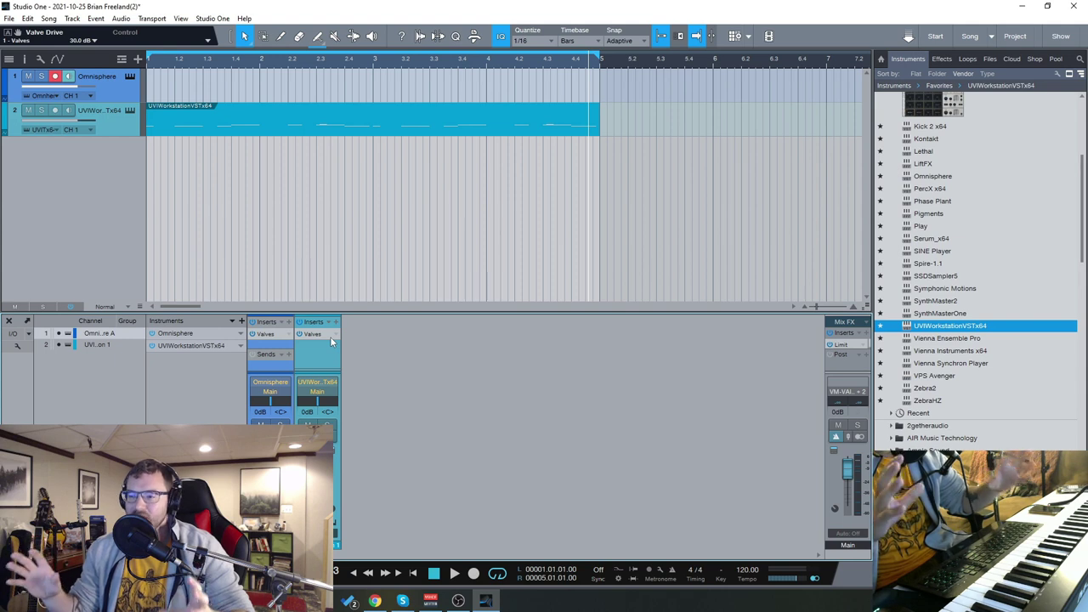
{"action": "left_click", "coordinate": [266, 334]}
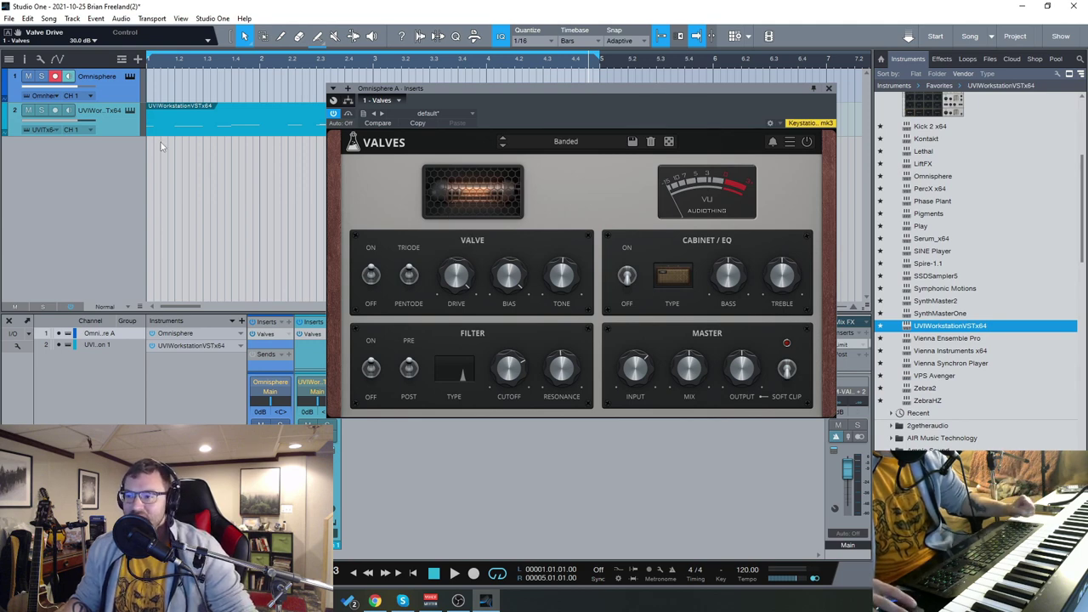
{"action": "left_click_drag", "start_coordinate": [577, 90], "coordinate": [582, 125]}
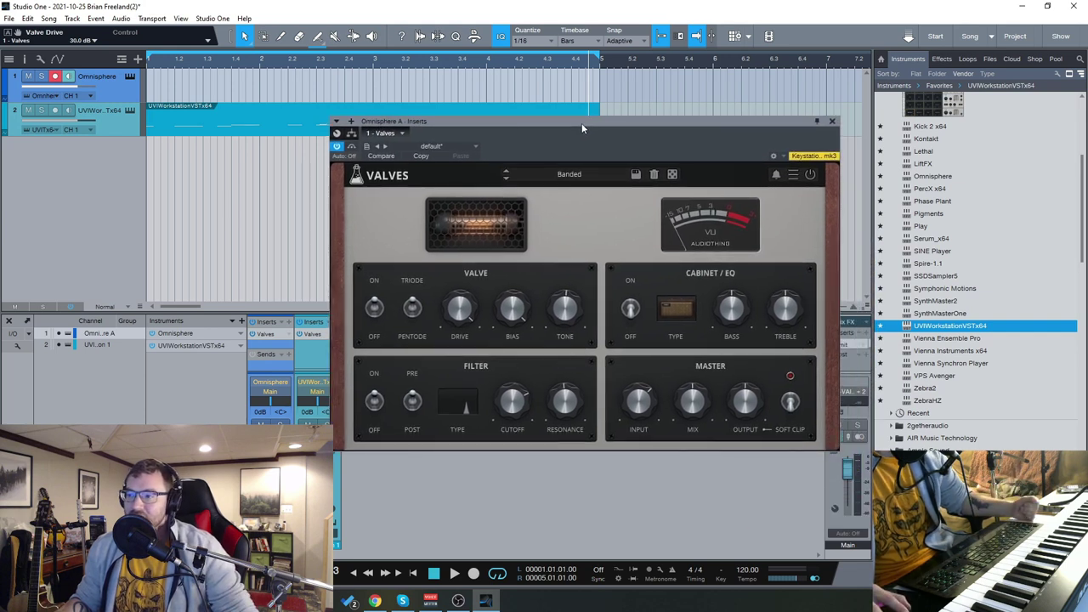